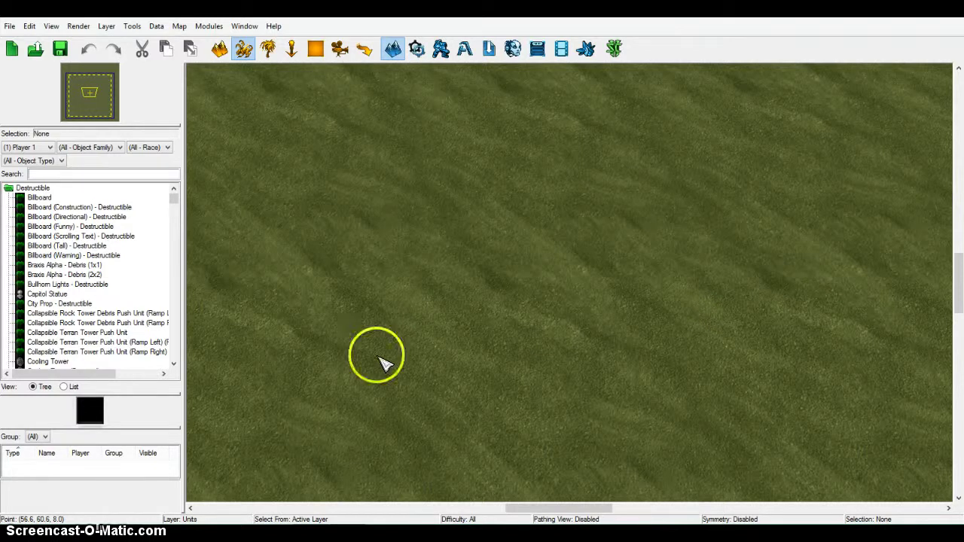
- Open the Data Editor with the Data (F7) button, showing the 386 abilities
{"action": "left_click", "coordinate": [449, 49]}
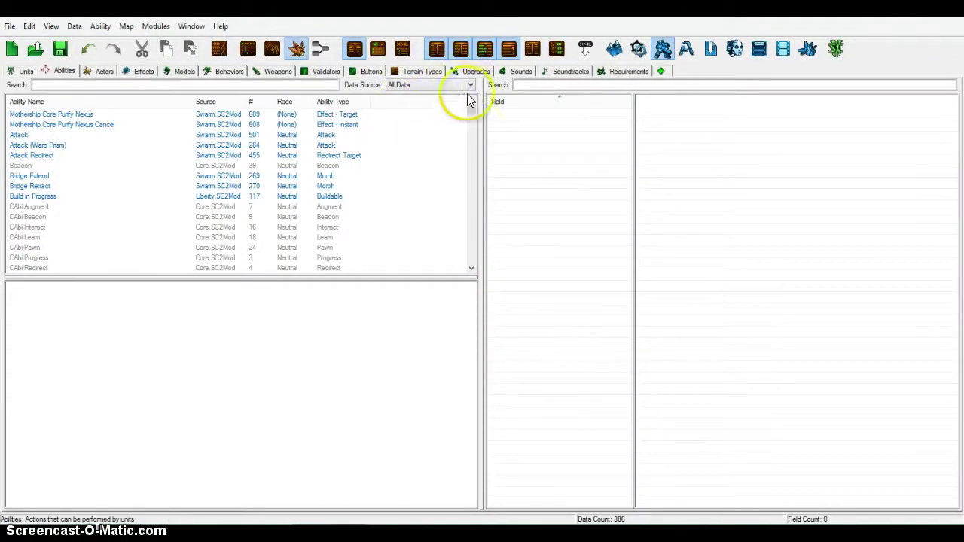
- Switch the Data Editor to the Requirements tab, listing 230 requirements
{"action": "left_click", "coordinate": [626, 73]}
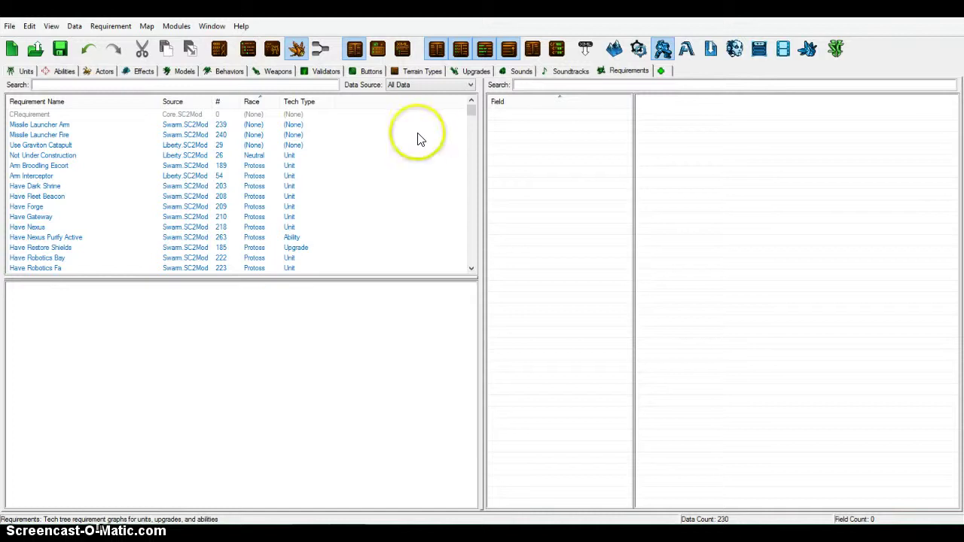
- Add a new requirement named 'Test' with the suggested ID Test
{"action": "right_click", "coordinate": [391, 143]}
{"action": "left_click", "coordinate": [439, 150]}
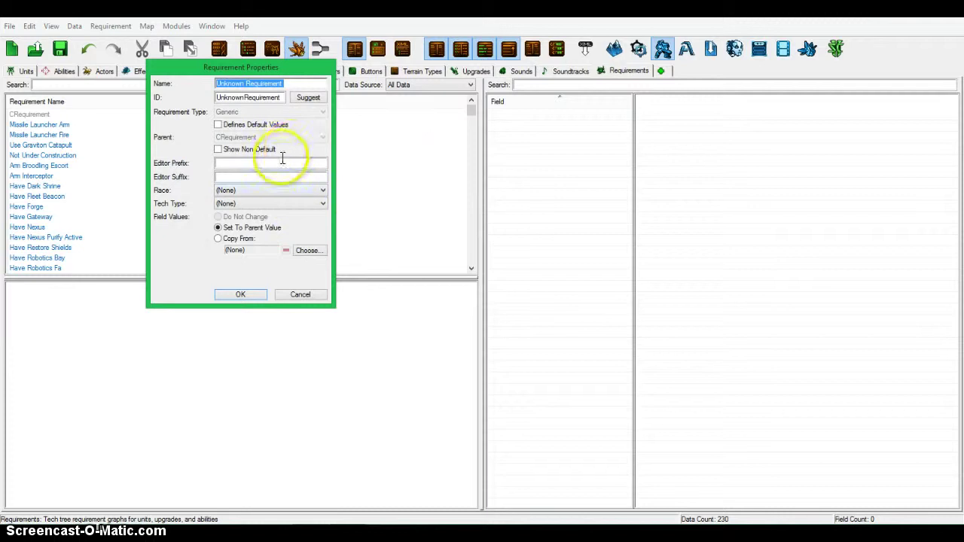
{"action": "type", "text": "Test"}
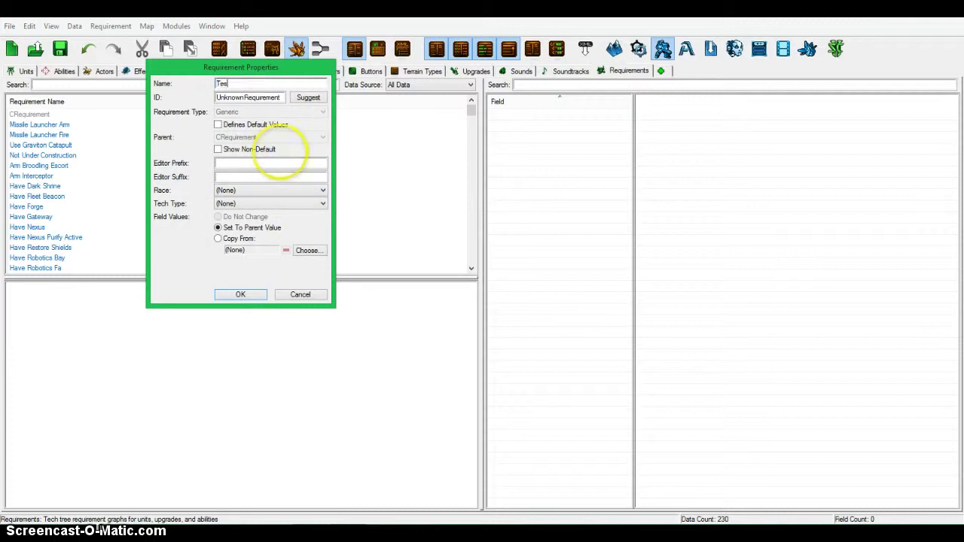
{"action": "left_click", "coordinate": [308, 97]}
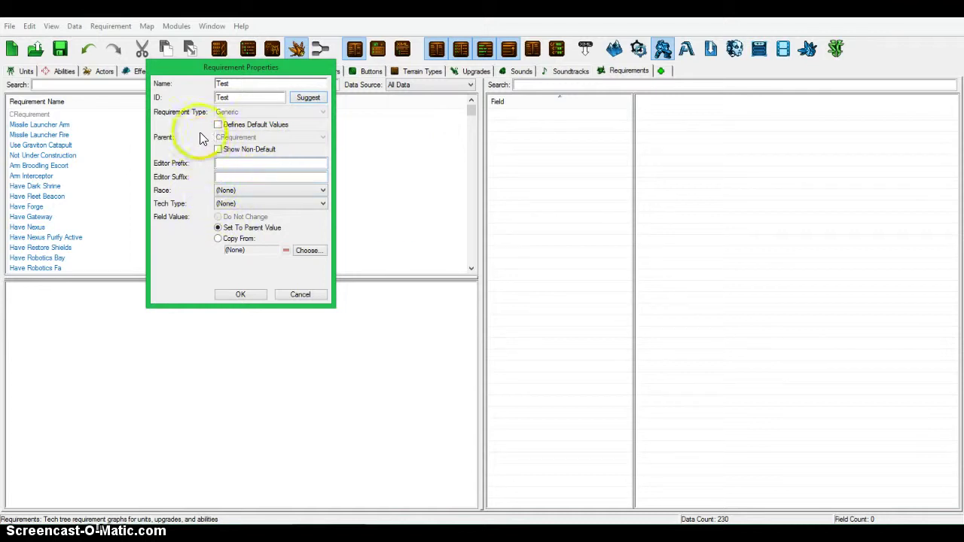
{"action": "left_click", "coordinate": [230, 295]}
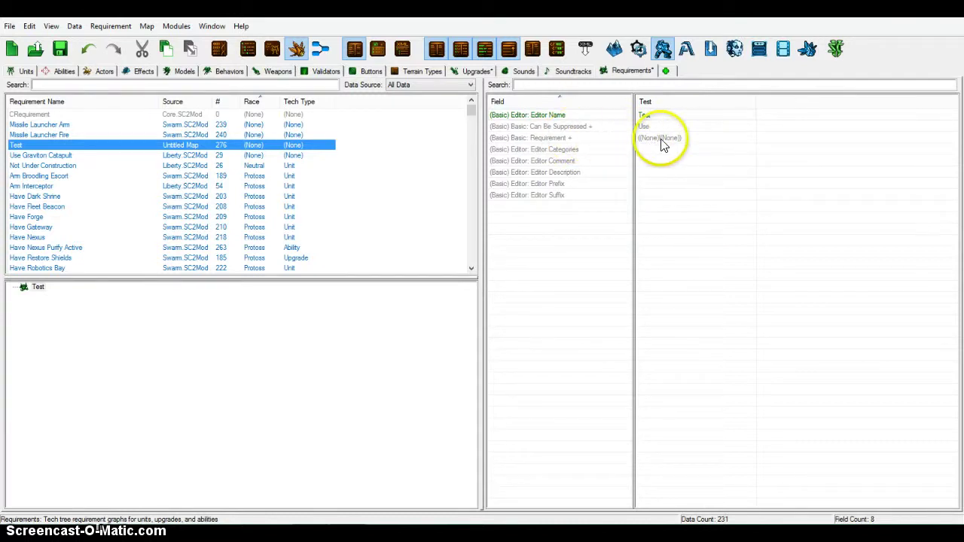
- Open Test's (None)|(None) value in the Object Values dialog and select its Use node
{"action": "right_click", "coordinate": [662, 140]}
{"action": "left_click", "coordinate": [689, 148]}
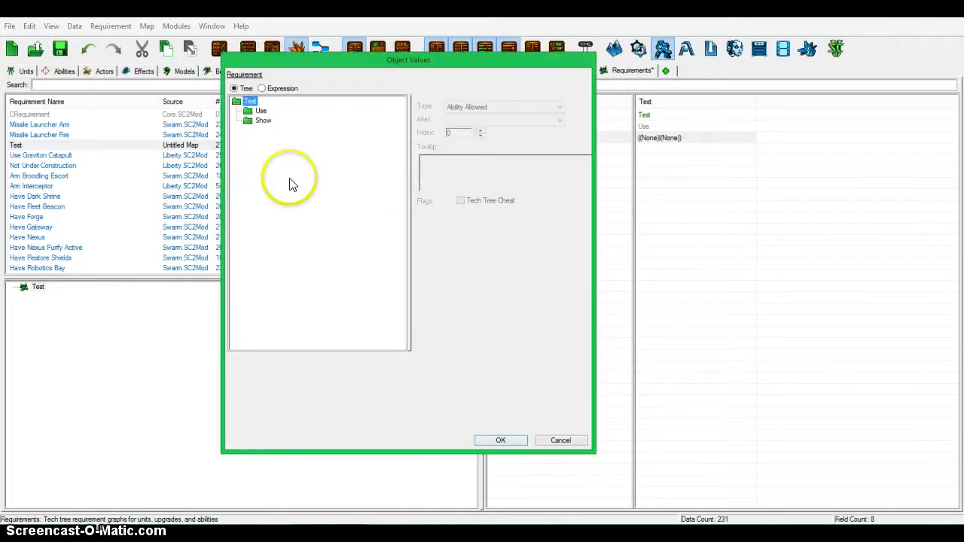
{"action": "left_click_drag", "start_coordinate": [362, 59], "coordinate": [412, 43]}
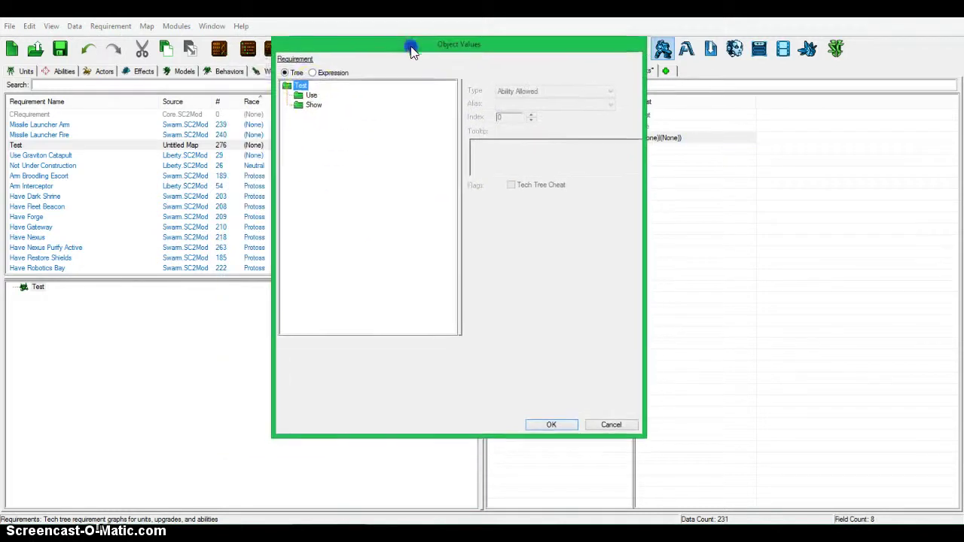
{"action": "left_click", "coordinate": [311, 95]}
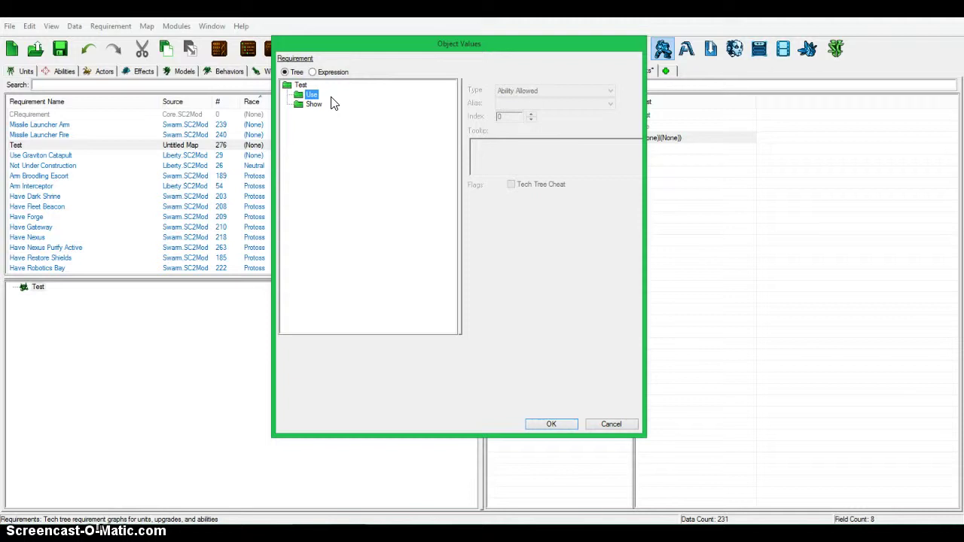
{"action": "left_click", "coordinate": [309, 95]}
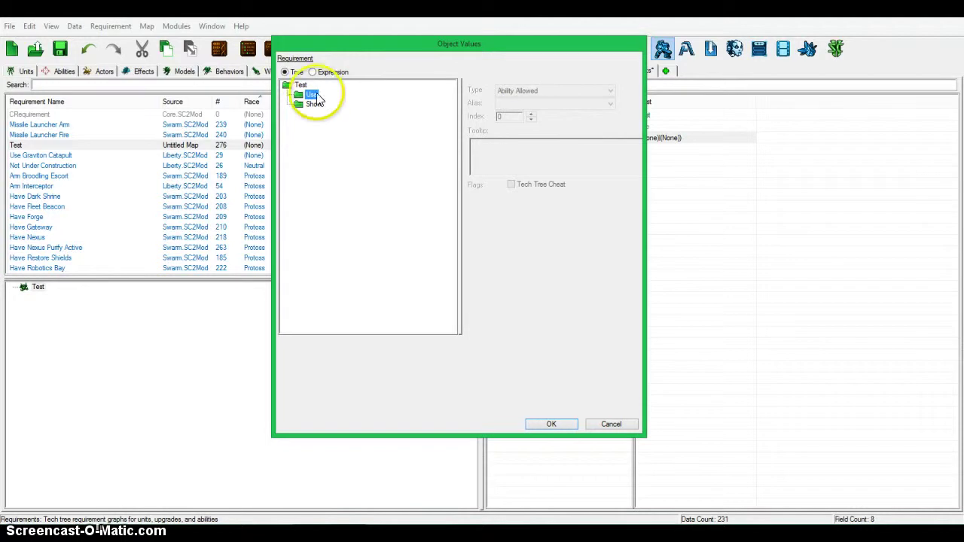
{"action": "left_click", "coordinate": [317, 106]}
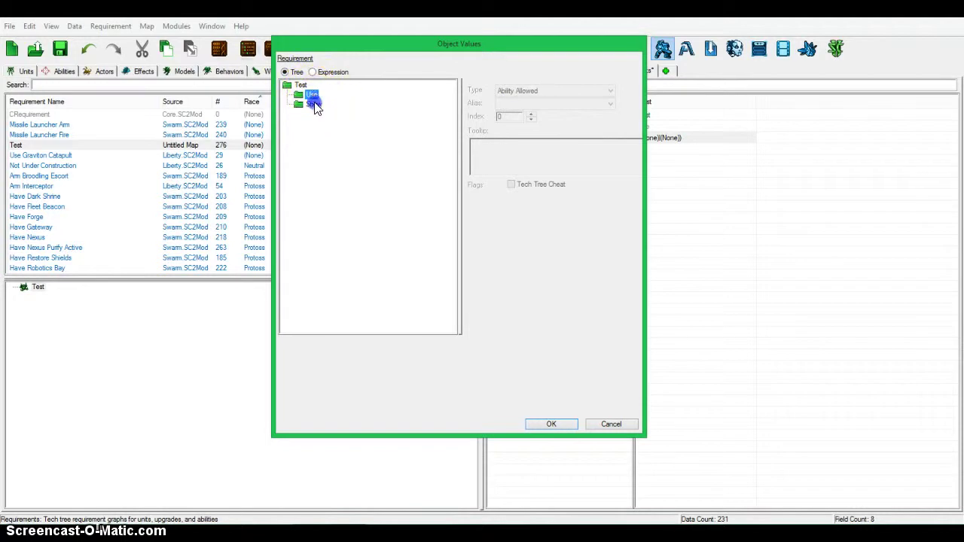
{"action": "left_click", "coordinate": [305, 107]}
{"action": "left_click", "coordinate": [314, 105]}
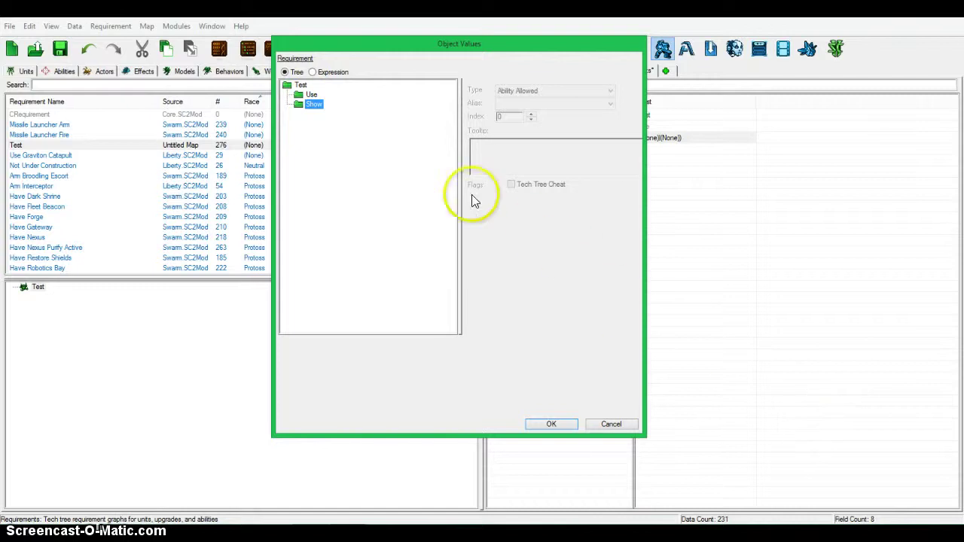
{"action": "left_click", "coordinate": [316, 105]}
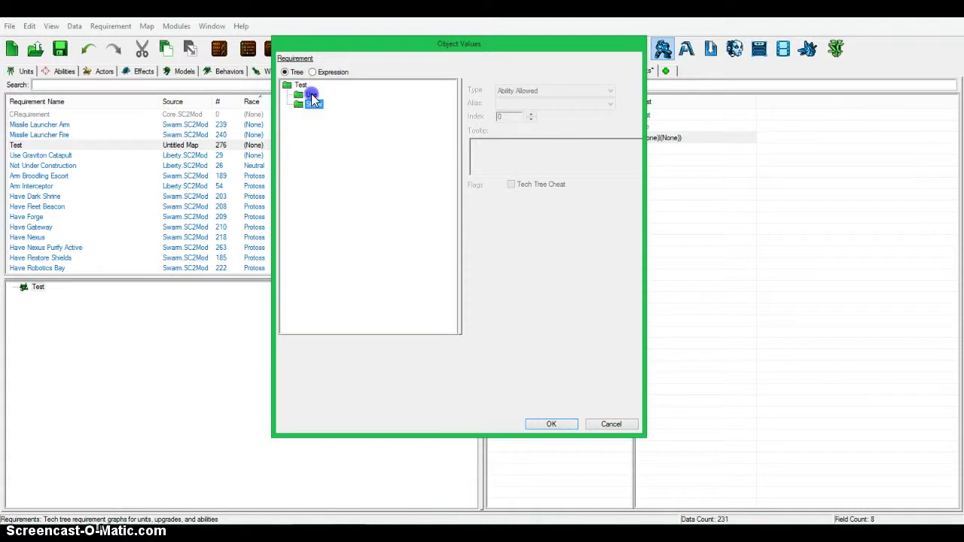
{"action": "left_click", "coordinate": [312, 95]}
- Add a new child node under Use and make it a Count Upgrade node
{"action": "right_click", "coordinate": [312, 96]}
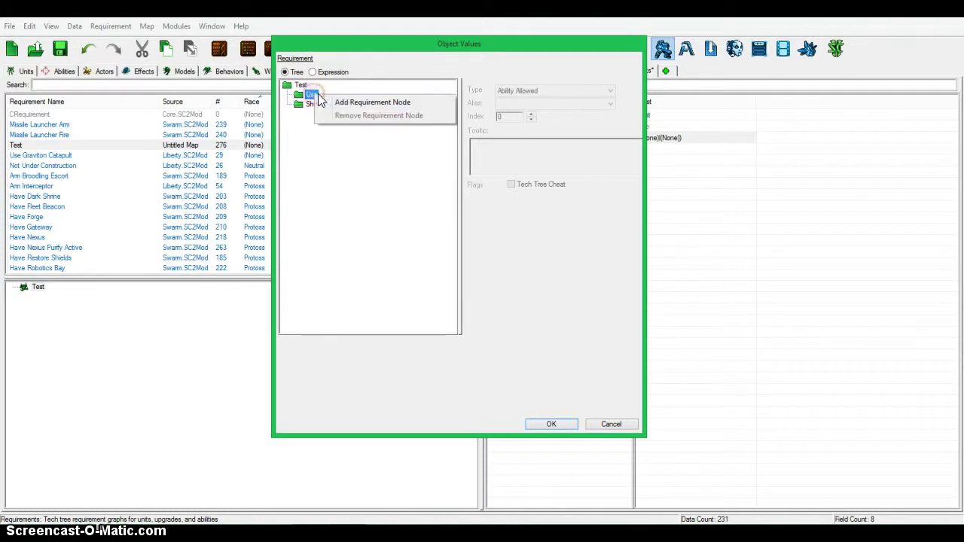
{"action": "left_click", "coordinate": [362, 104]}
{"action": "left_click", "coordinate": [374, 107]}
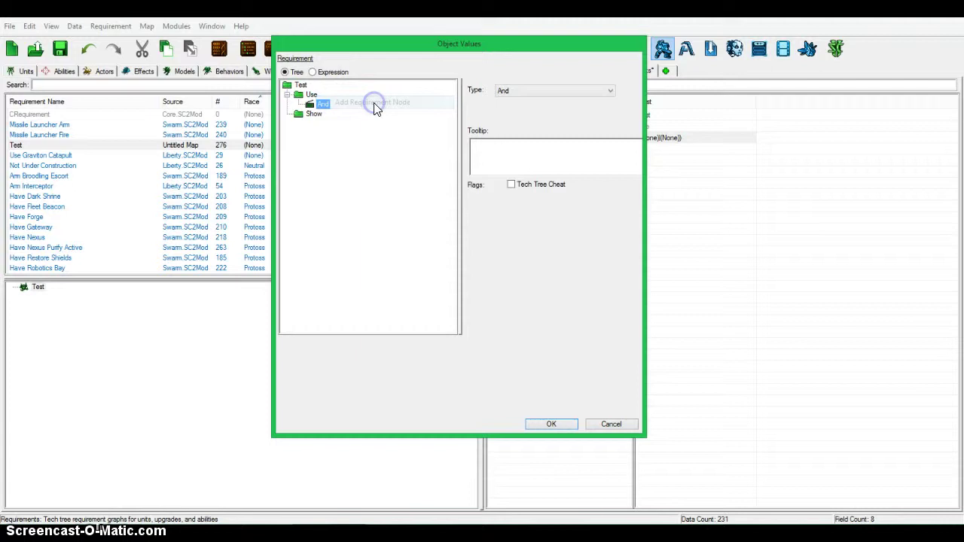
{"action": "left_click", "coordinate": [539, 91]}
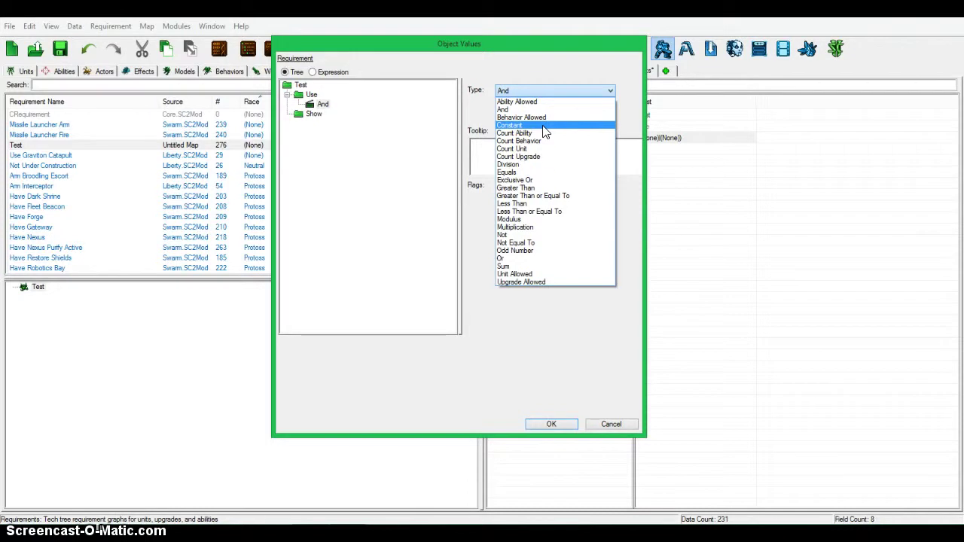
{"action": "left_click_drag", "start_coordinate": [545, 132], "coordinate": [566, 156]}
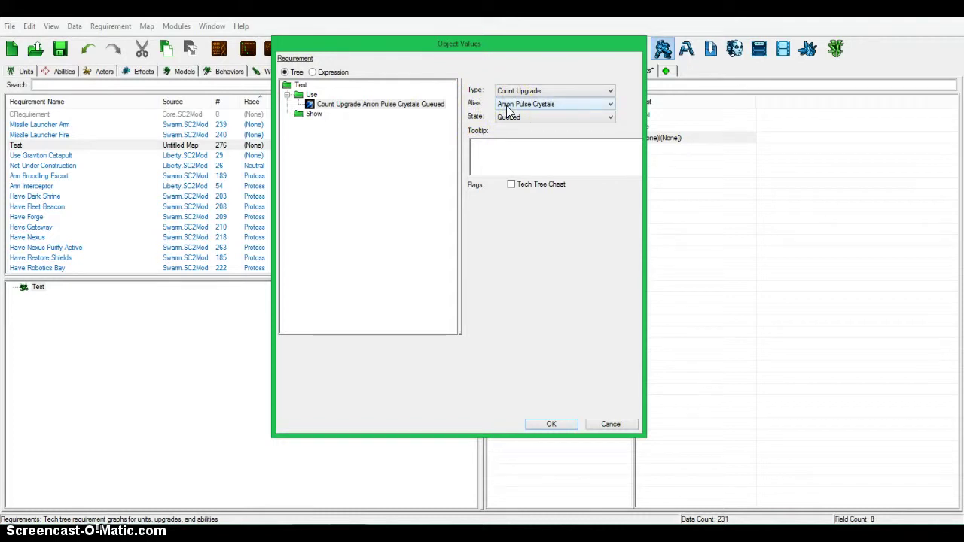
- Set the Count Upgrade node's alias to Stalker - Blink and its state to Completed
{"action": "left_click_drag", "start_coordinate": [508, 112], "coordinate": [583, 169]}
{"action": "scroll", "coordinate": [595, 154], "scroll_direction": "down", "scroll_amount": 4}
{"action": "scroll", "coordinate": [583, 169], "scroll_direction": "up", "scroll_amount": 4}
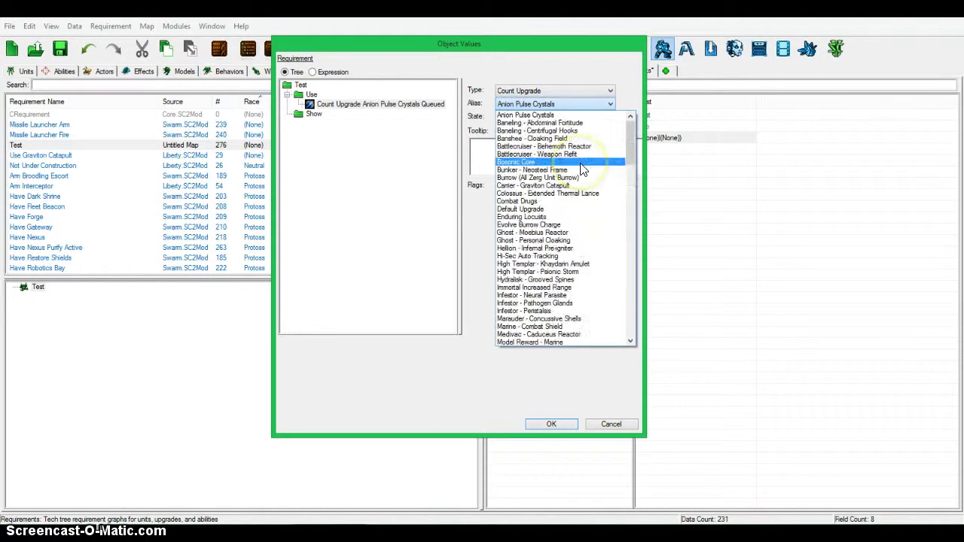
{"action": "scroll", "coordinate": [581, 170], "scroll_direction": "down", "scroll_amount": 13}
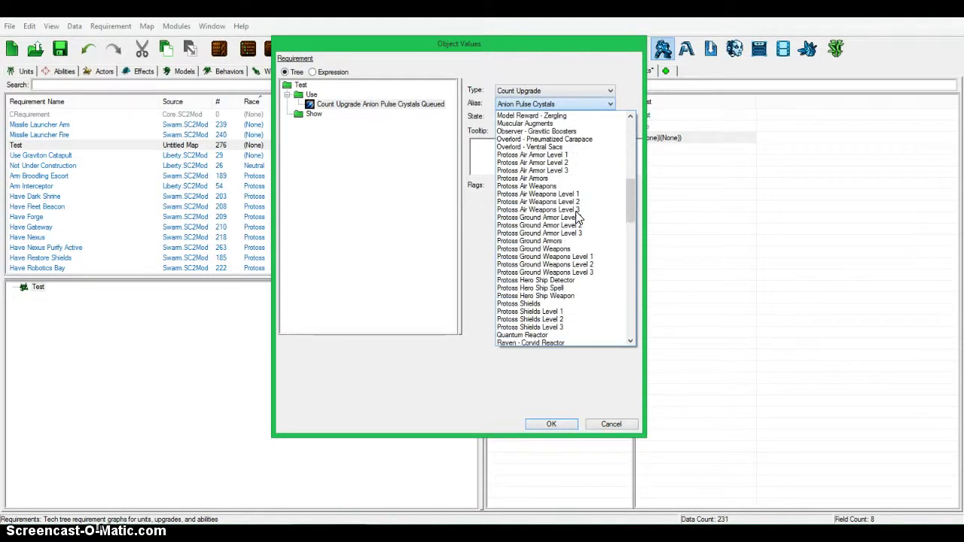
{"action": "scroll", "coordinate": [578, 218], "scroll_direction": "down", "scroll_amount": 4}
{"action": "scroll", "coordinate": [578, 217], "scroll_direction": "down", "scroll_amount": 2}
{"action": "key", "text": "s"}
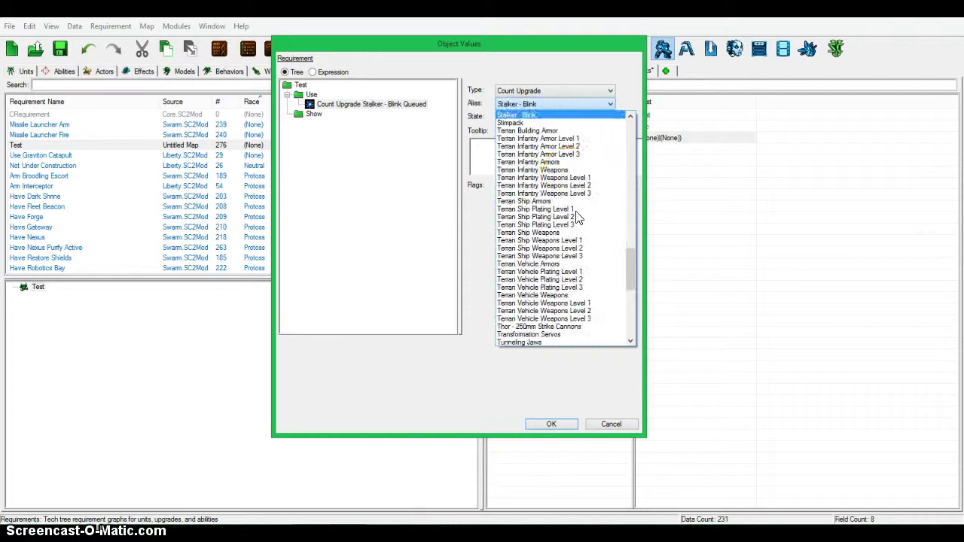
{"action": "left_click", "coordinate": [548, 116]}
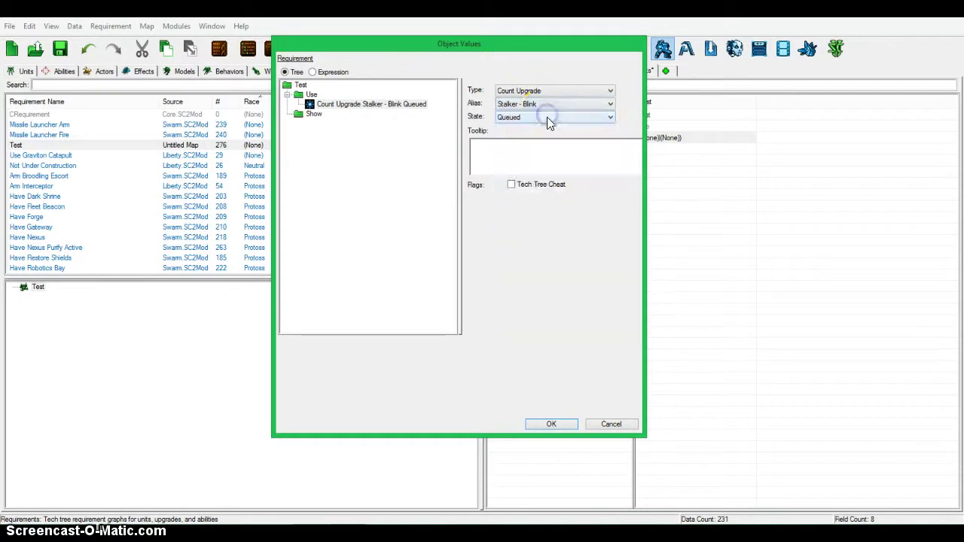
{"action": "left_click", "coordinate": [545, 118]}
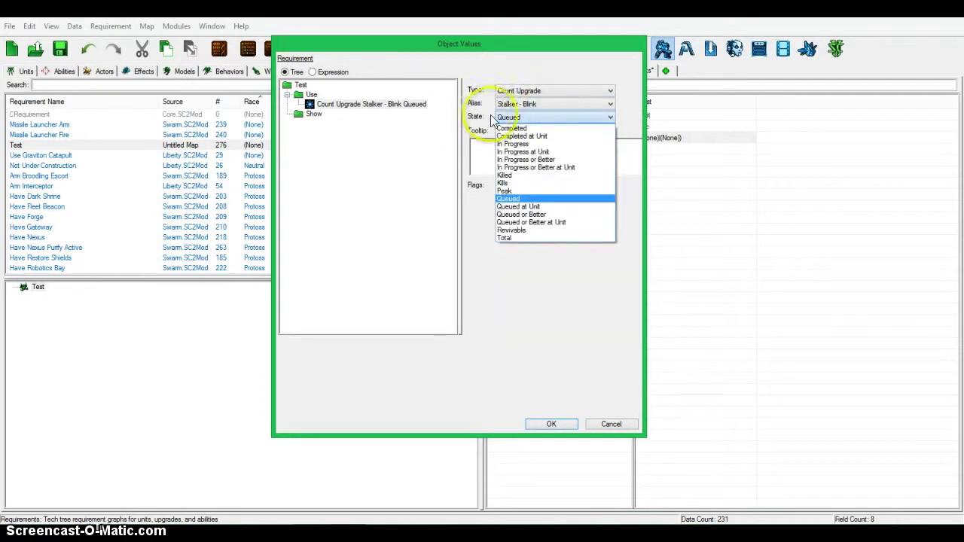
{"action": "left_click", "coordinate": [561, 129]}
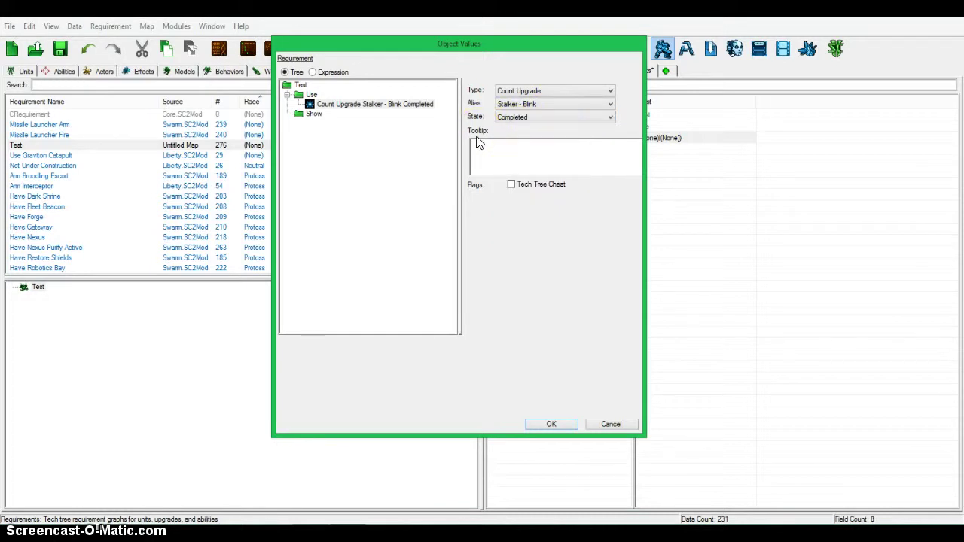
{"action": "left_click_drag", "start_coordinate": [318, 105], "coordinate": [343, 117]}
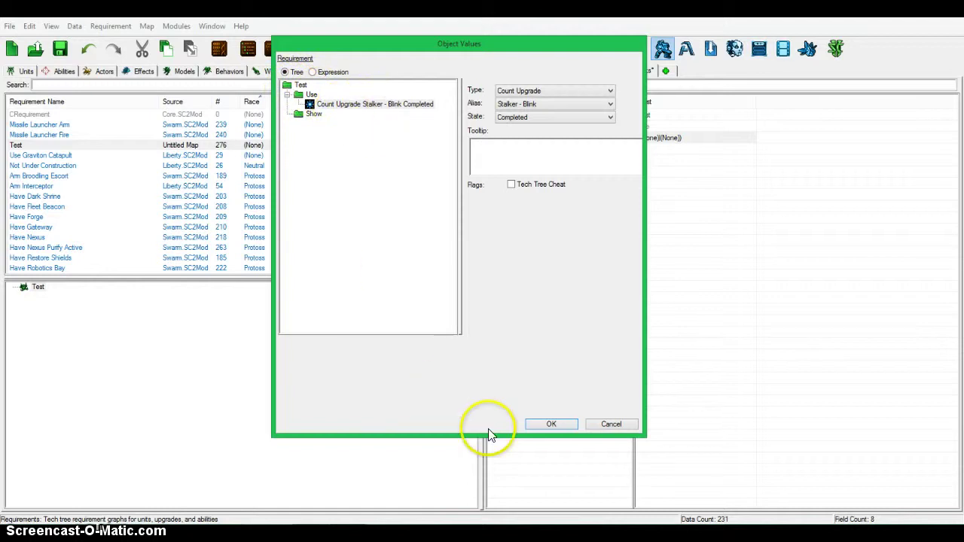
- Confirm the requirement tree, then open the Stalker - Blink ability's Commands value for editing
{"action": "left_click", "coordinate": [550, 423]}
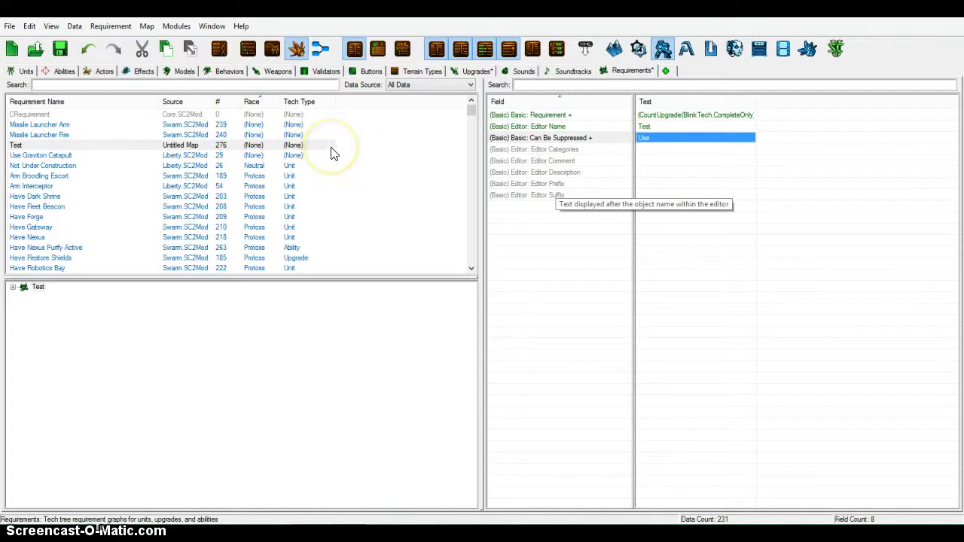
{"action": "left_click", "coordinate": [64, 71]}
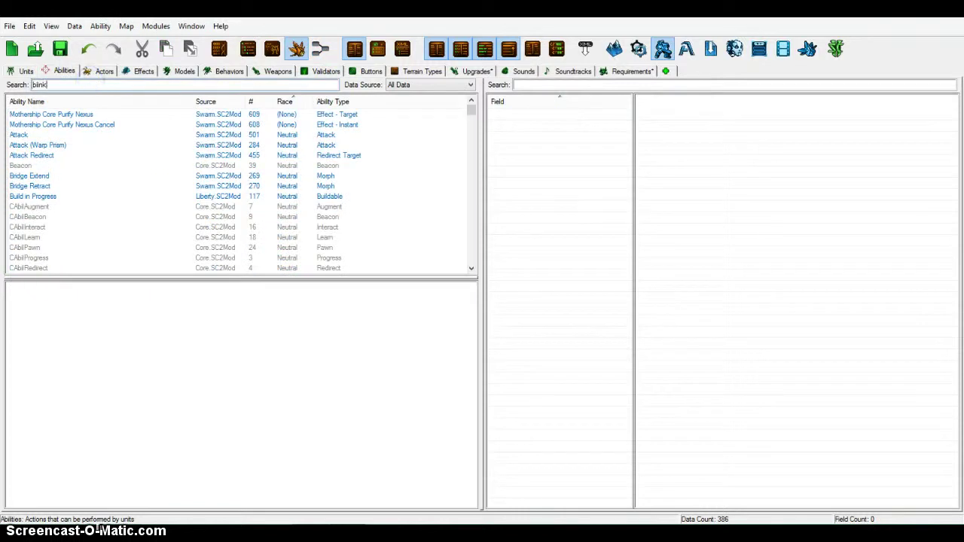
{"action": "left_click", "coordinate": [47, 114]}
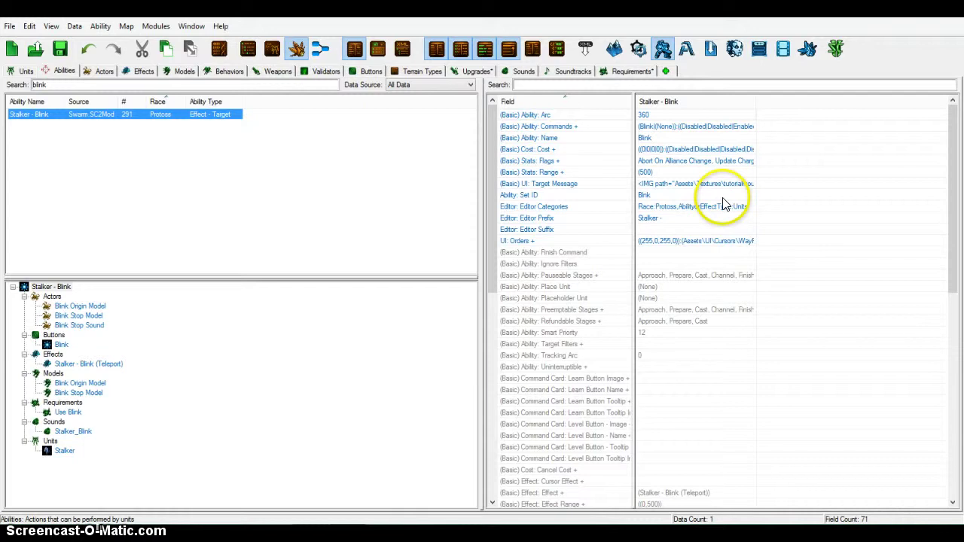
{"action": "right_click", "coordinate": [679, 127]}
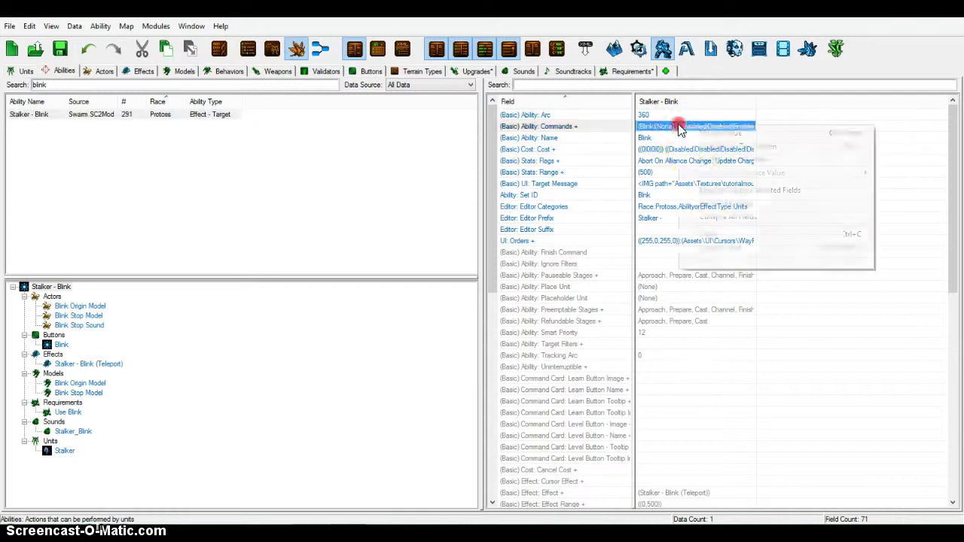
{"action": "left_click", "coordinate": [683, 132]}
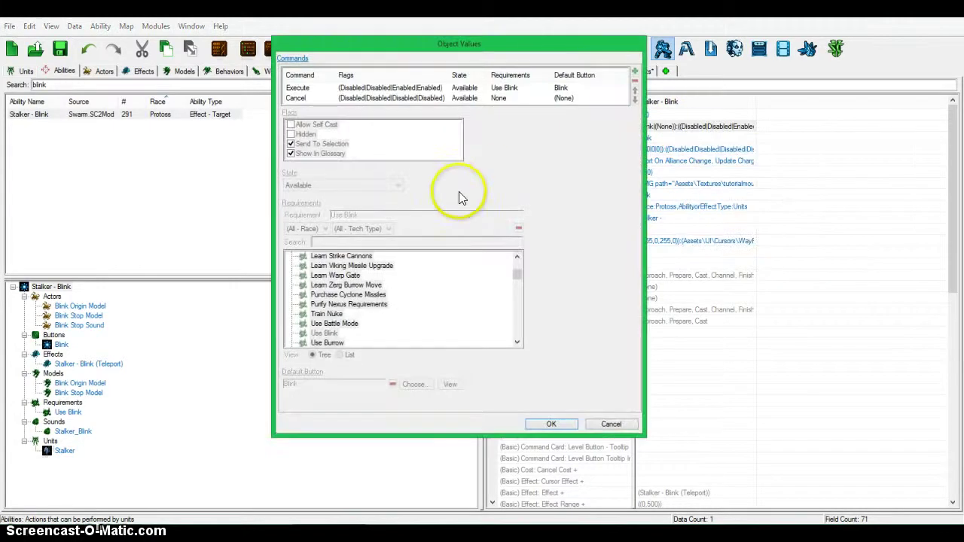
- Set the Execute command's requirement to Test and apply the change
{"action": "left_click", "coordinate": [308, 88]}
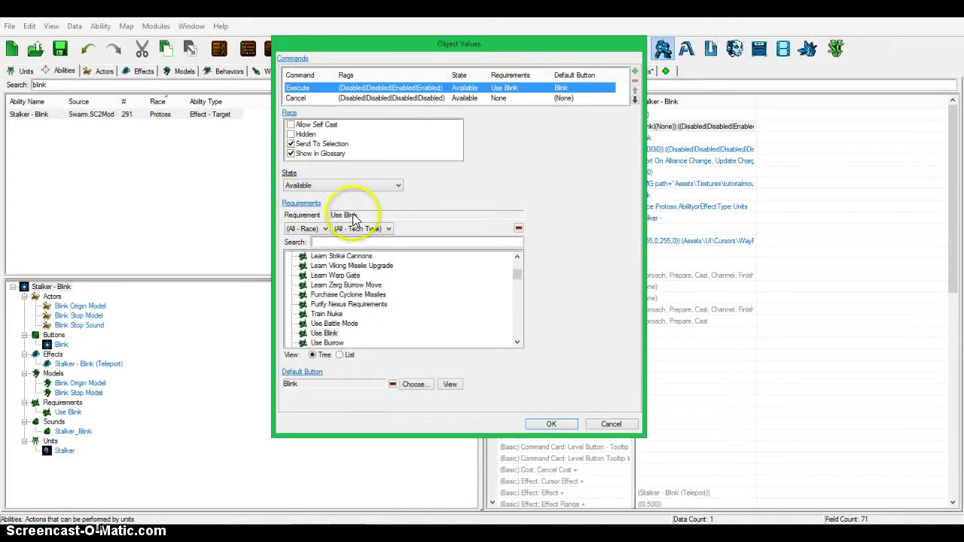
{"action": "left_click", "coordinate": [456, 239]}
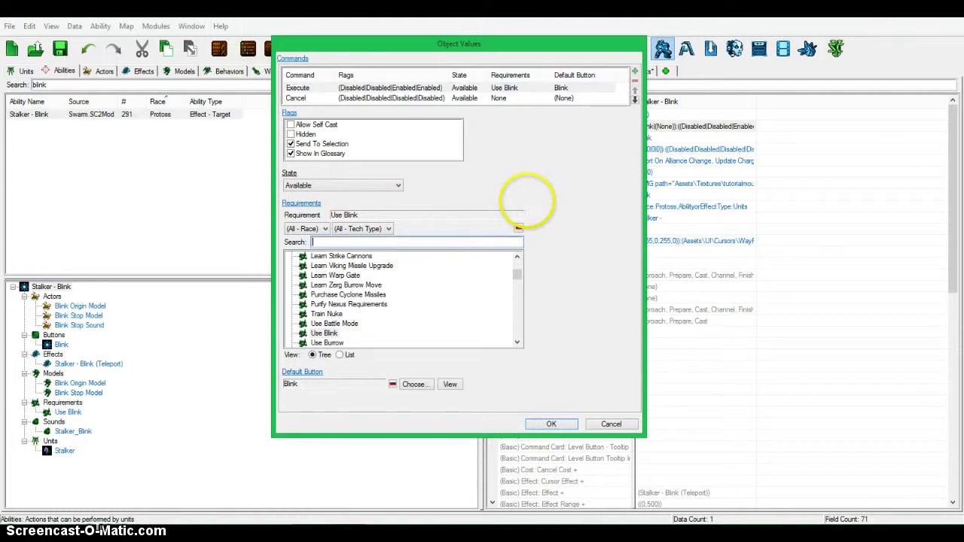
{"action": "type", "text": "test"}
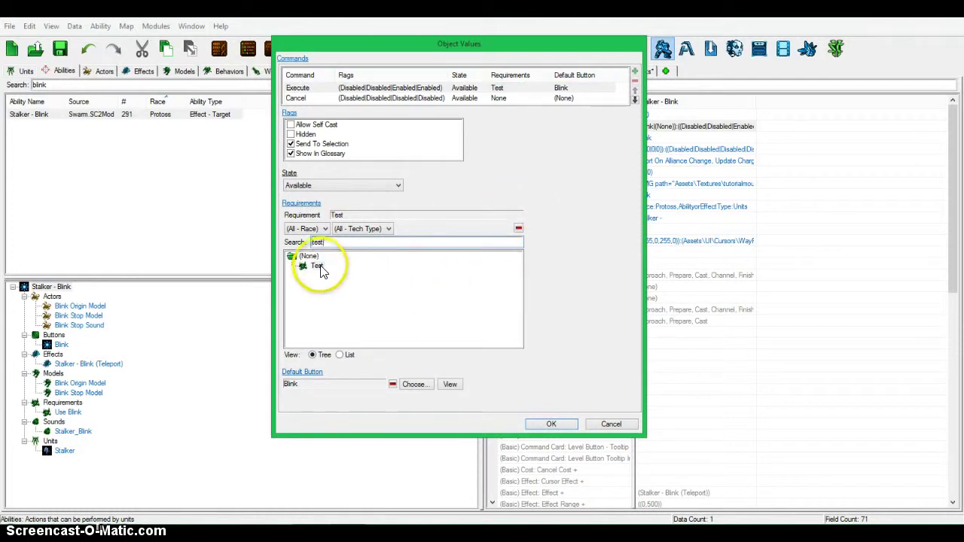
{"action": "left_click", "coordinate": [317, 266]}
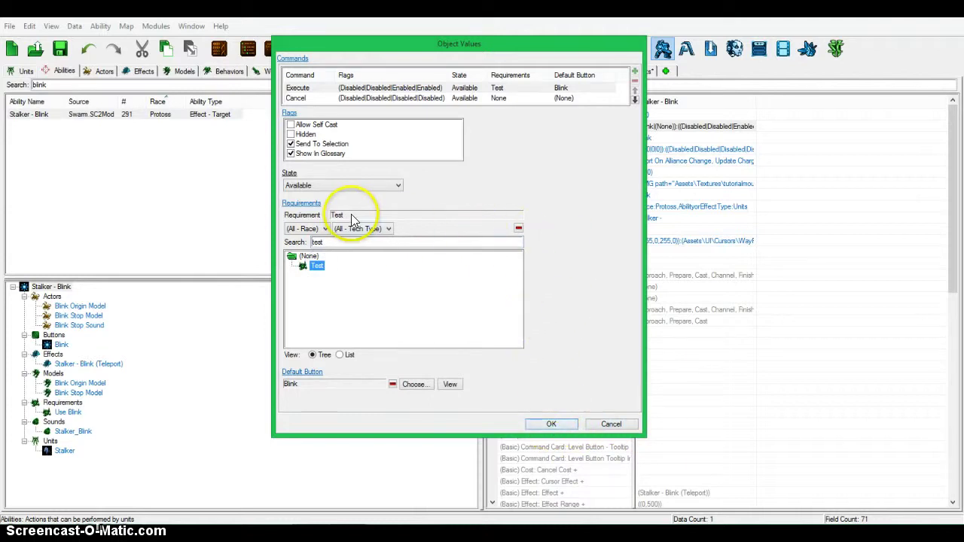
{"action": "left_click", "coordinate": [612, 425]}
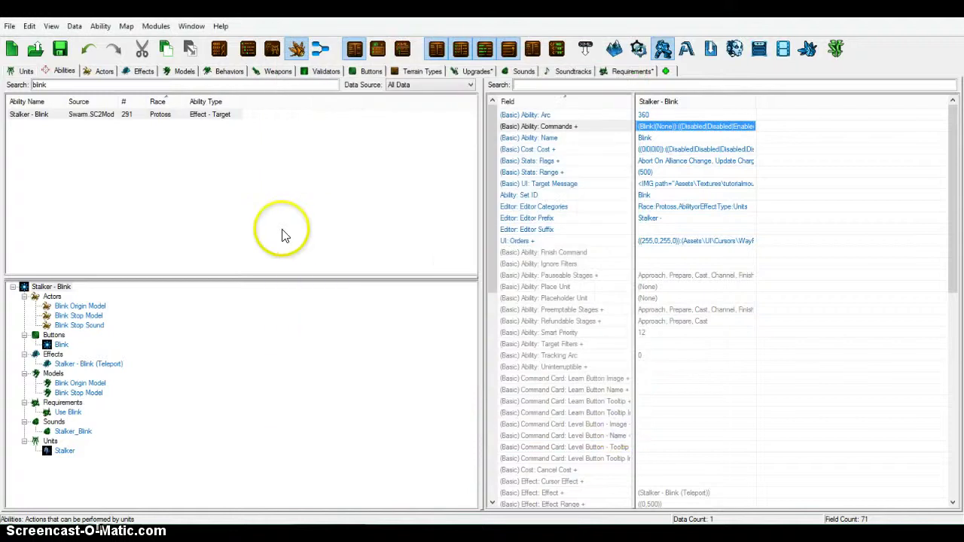
- Search the Requirements list for 'test' and reopen Test's requirement tree for editing
{"action": "left_click", "coordinate": [626, 72]}
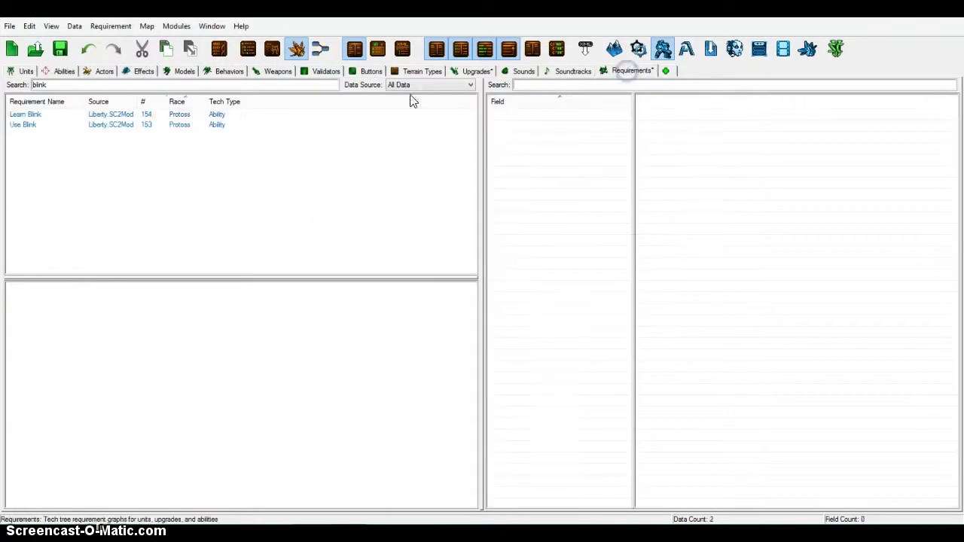
{"action": "double_click", "coordinate": [55, 85]}
{"action": "type", "text": "test"}
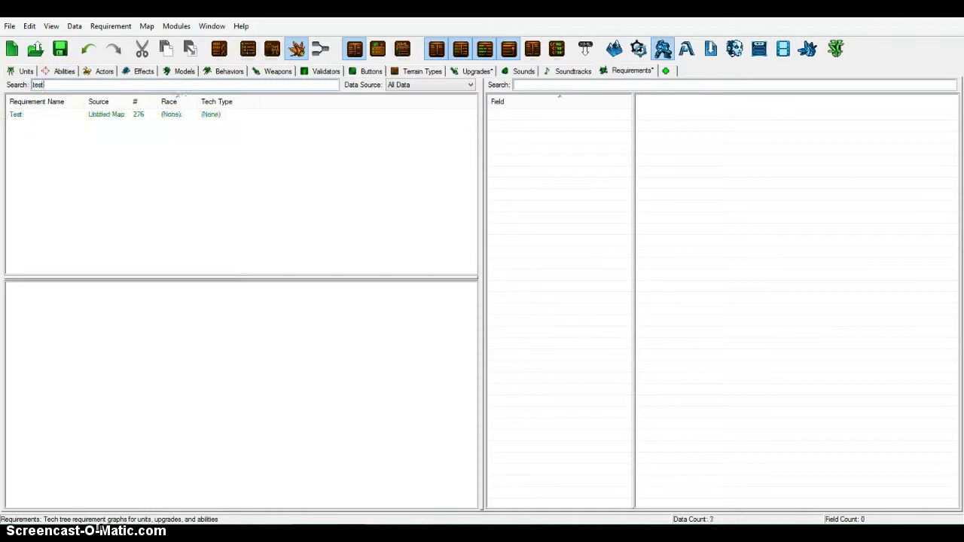
{"action": "left_click", "coordinate": [26, 114]}
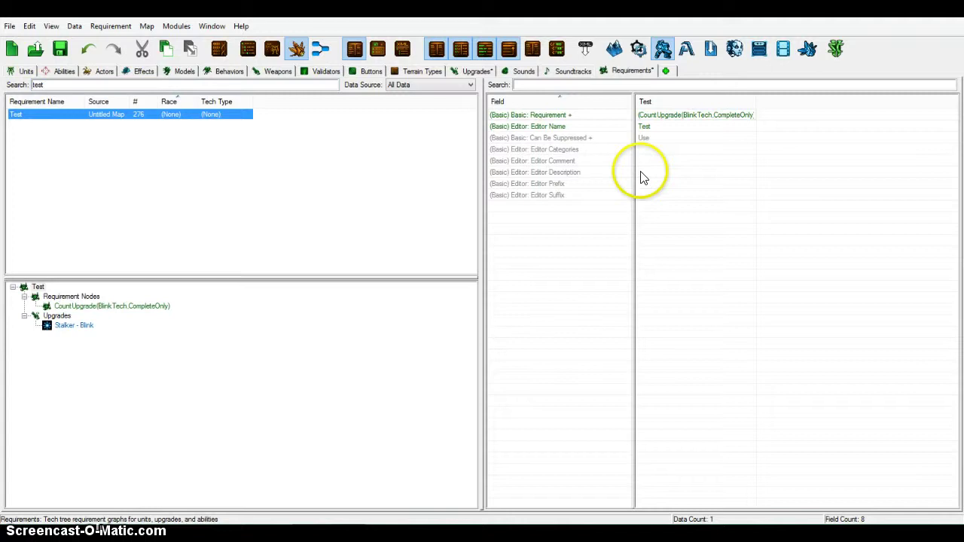
{"action": "right_click", "coordinate": [684, 119]}
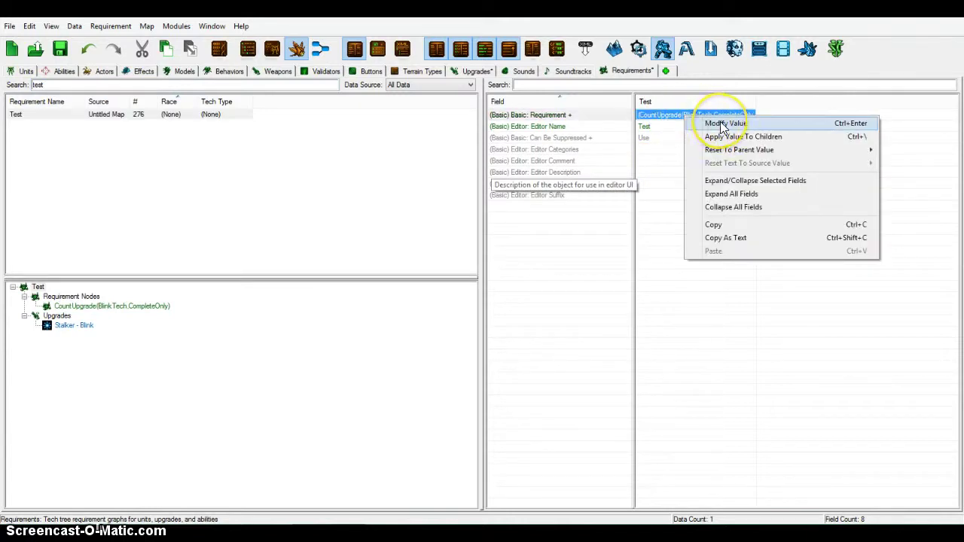
{"action": "left_click", "coordinate": [721, 123]}
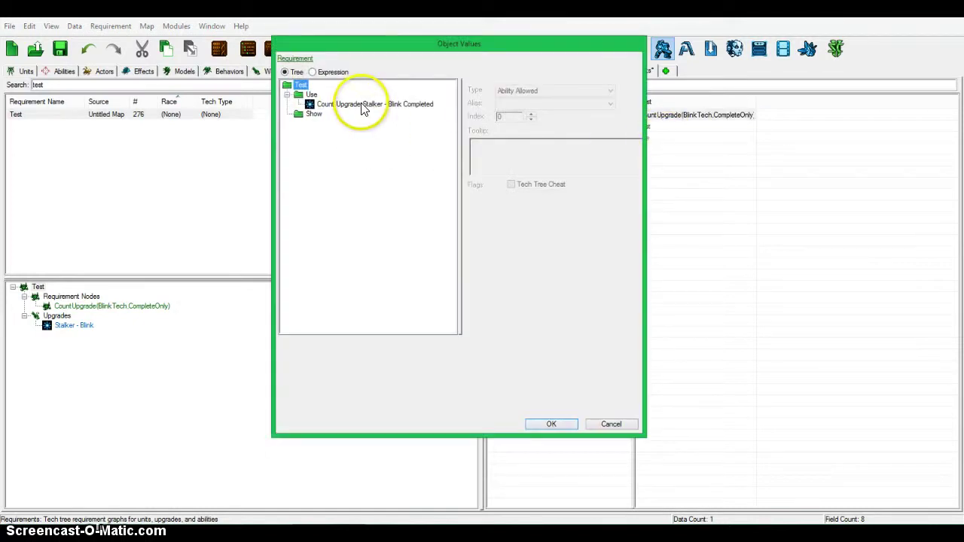
- Remove the Count Upgrade Stalker - Blink node and add an Equals node under Use
{"action": "left_click", "coordinate": [360, 105]}
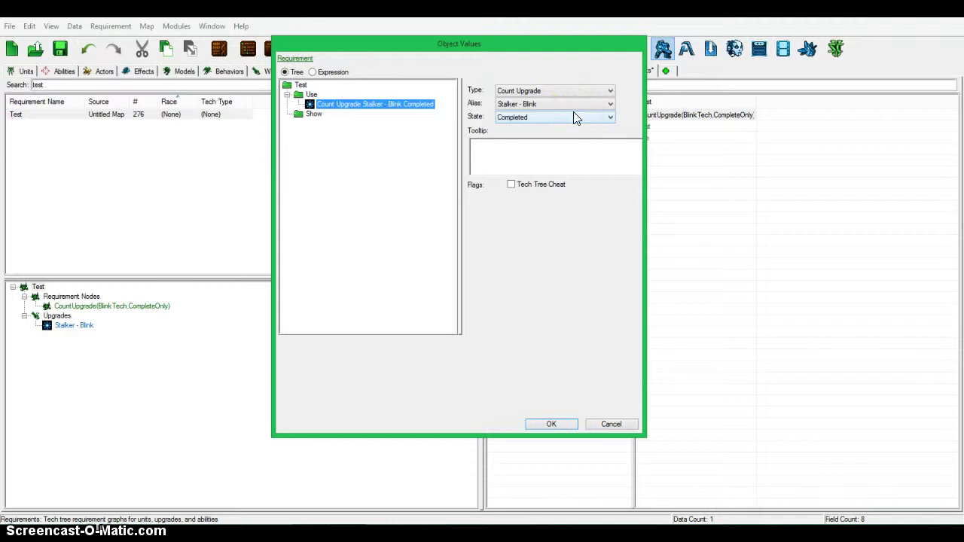
{"action": "right_click", "coordinate": [338, 106]}
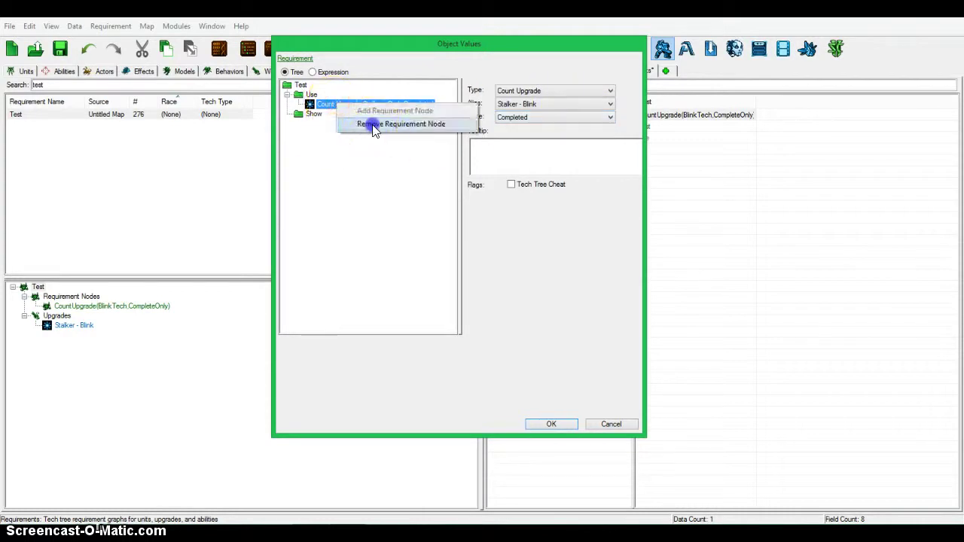
{"action": "left_click", "coordinate": [370, 123]}
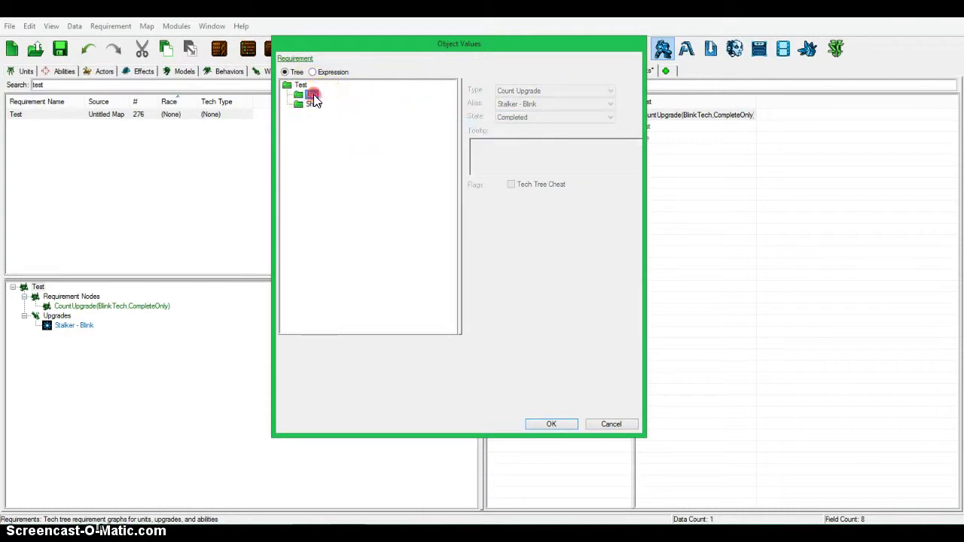
{"action": "right_click", "coordinate": [315, 100]}
{"action": "left_click", "coordinate": [356, 104]}
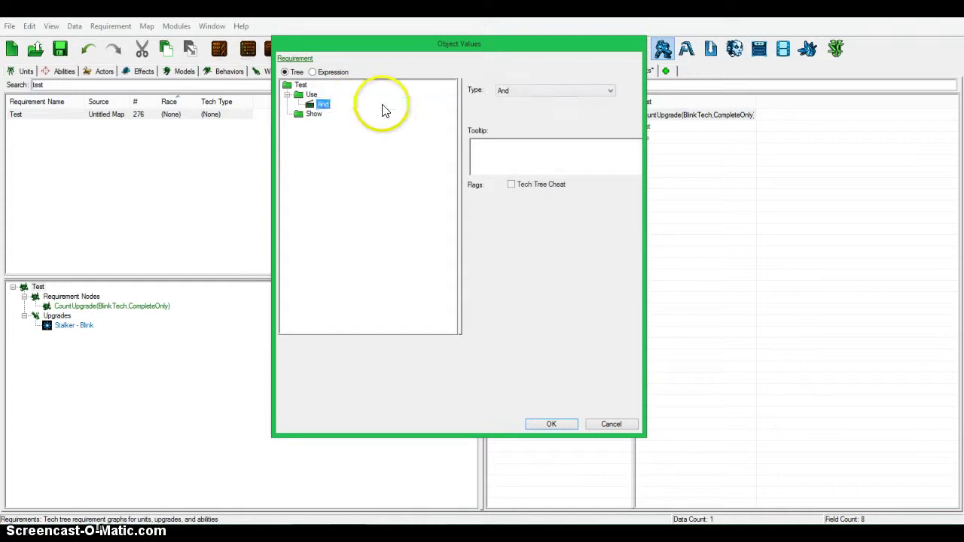
{"action": "left_click", "coordinate": [507, 90]}
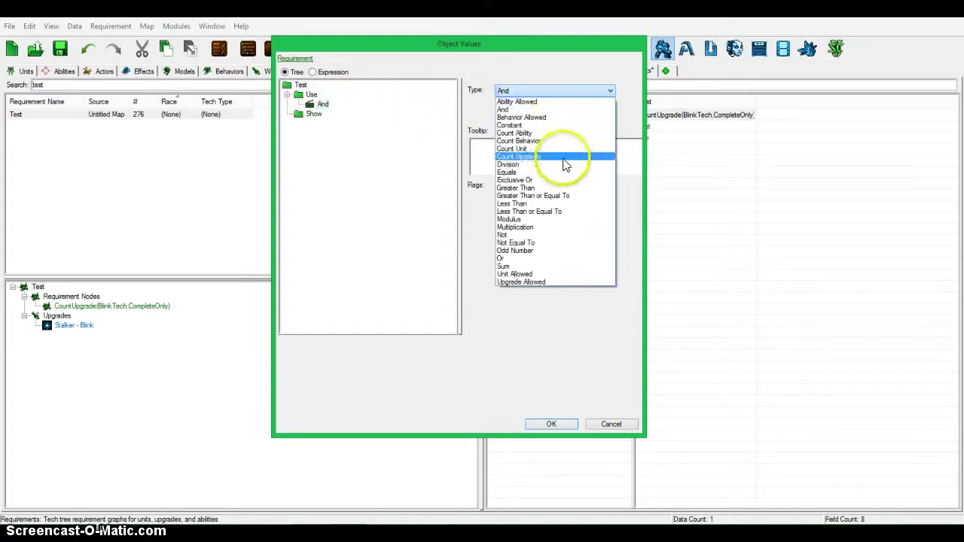
{"action": "left_click", "coordinate": [557, 172]}
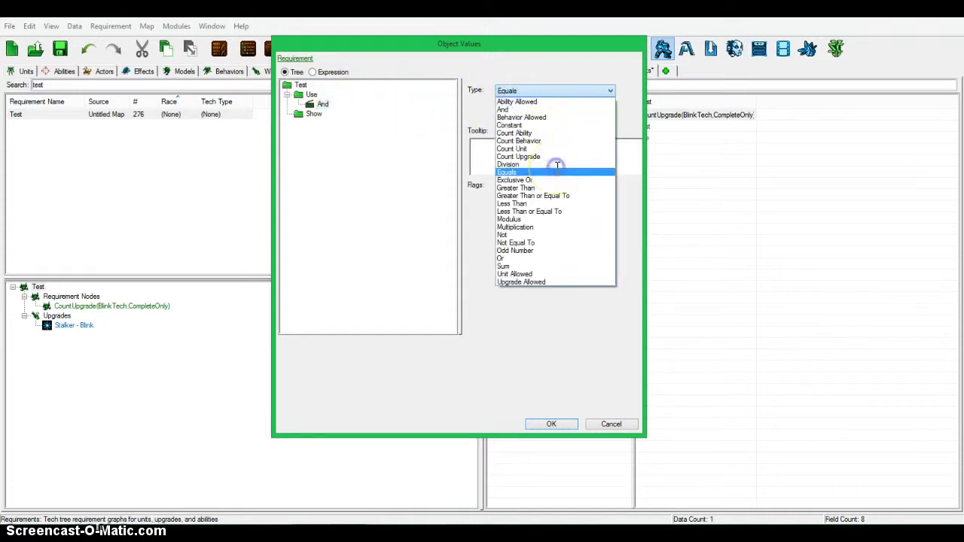
- Add a Count Unit child under Equals counting Marine in the Completed state
{"action": "right_click", "coordinate": [335, 110]}
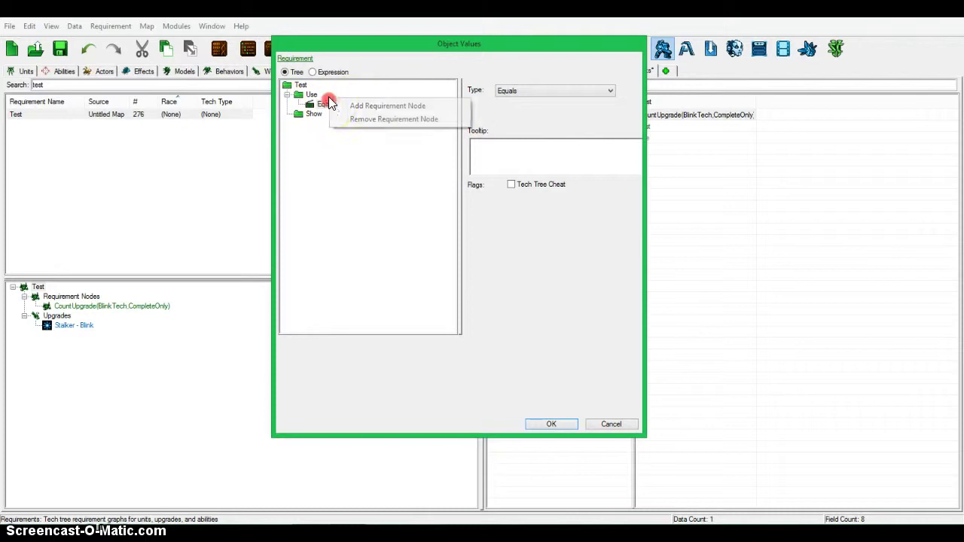
{"action": "left_click", "coordinate": [360, 115]}
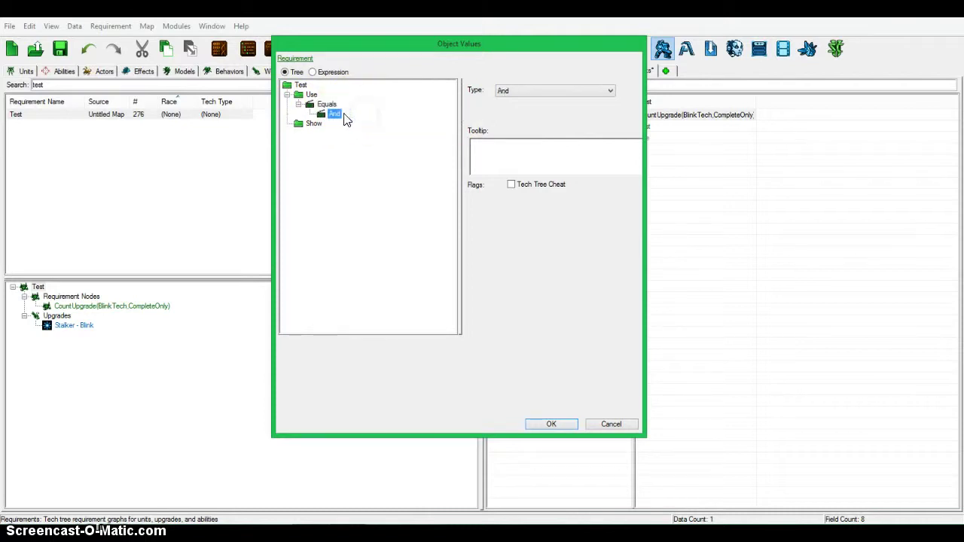
{"action": "left_click", "coordinate": [548, 91]}
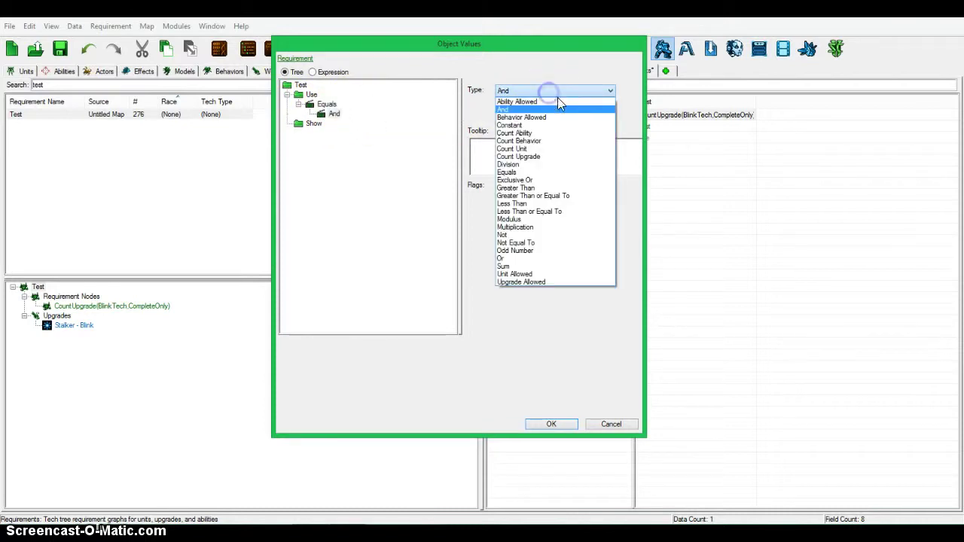
{"action": "left_click", "coordinate": [568, 150]}
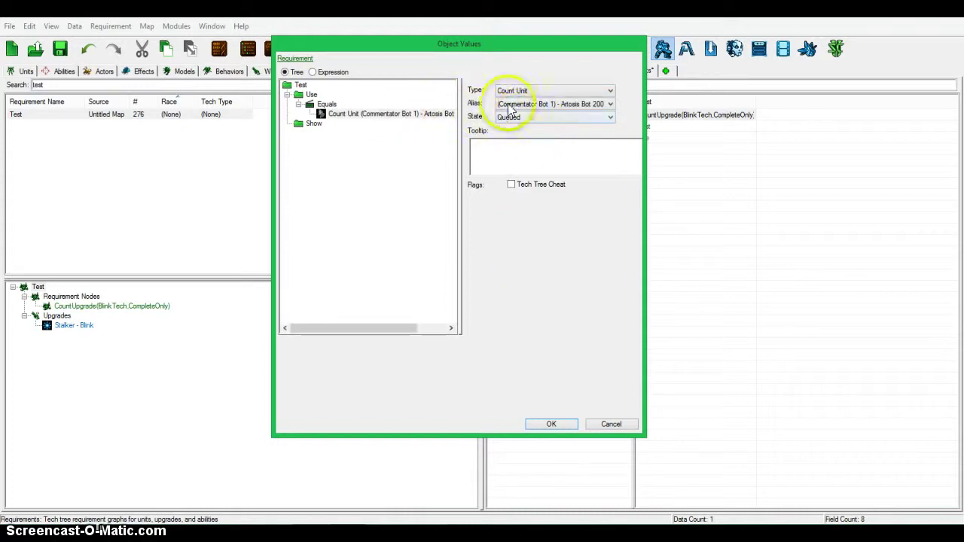
{"action": "left_click", "coordinate": [509, 105]}
{"action": "type", "text": "marine"}
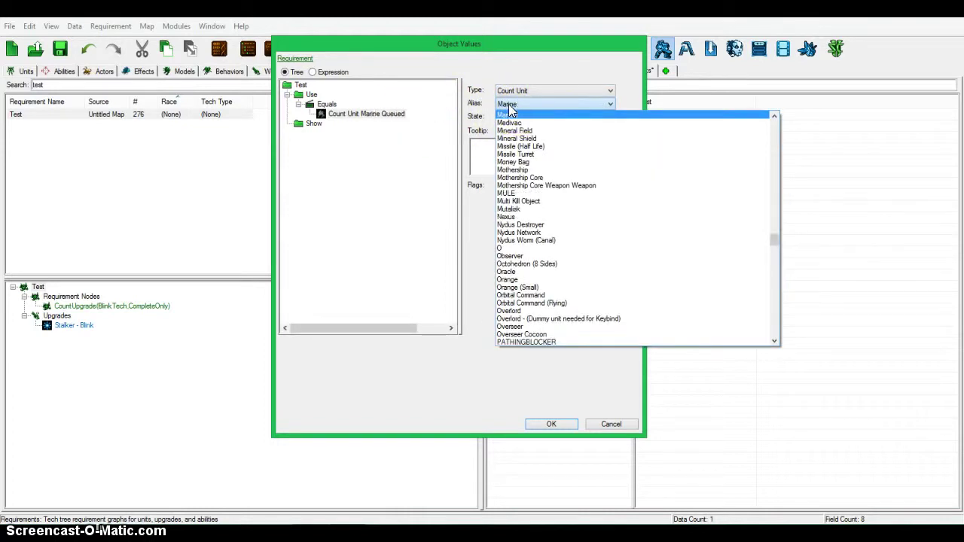
{"action": "left_click", "coordinate": [524, 114]}
{"action": "left_click", "coordinate": [530, 117]}
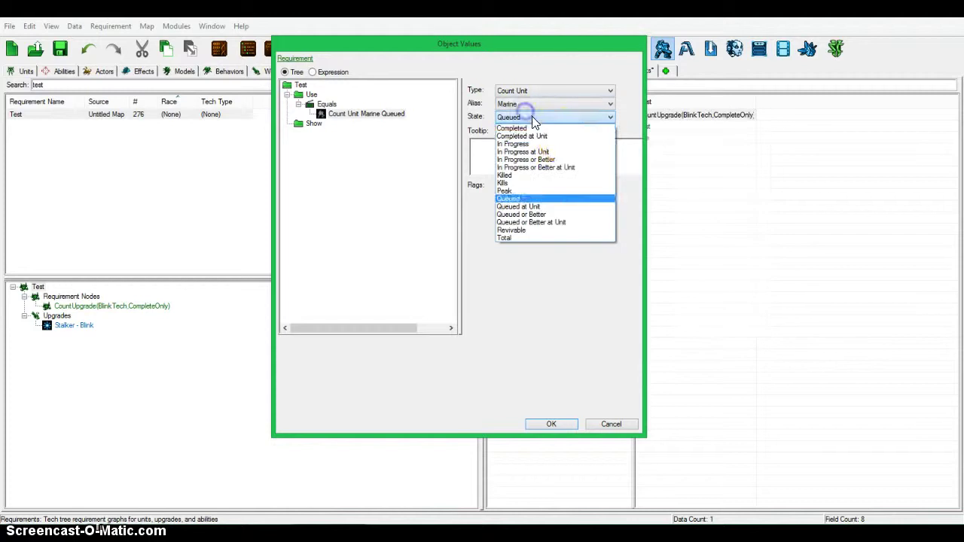
{"action": "left_click", "coordinate": [568, 129]}
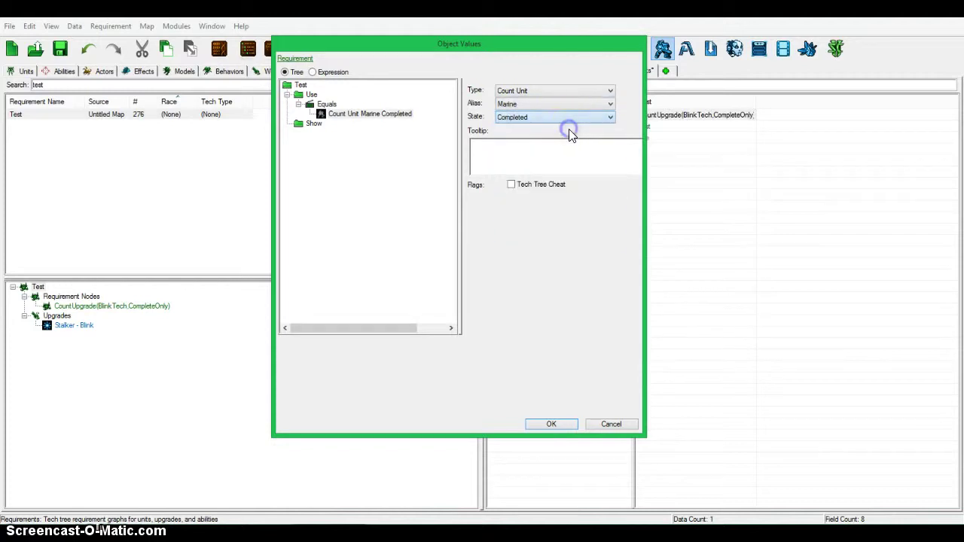
{"action": "left_click", "coordinate": [343, 114]}
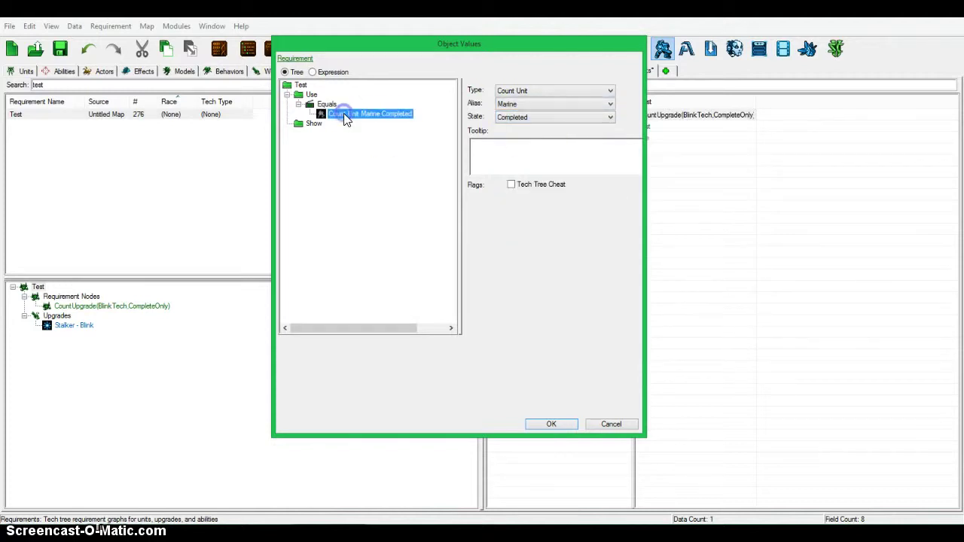
- Add a second child under Equals as a Constant with value 3
{"action": "right_click", "coordinate": [345, 114]}
{"action": "right_click", "coordinate": [328, 103]}
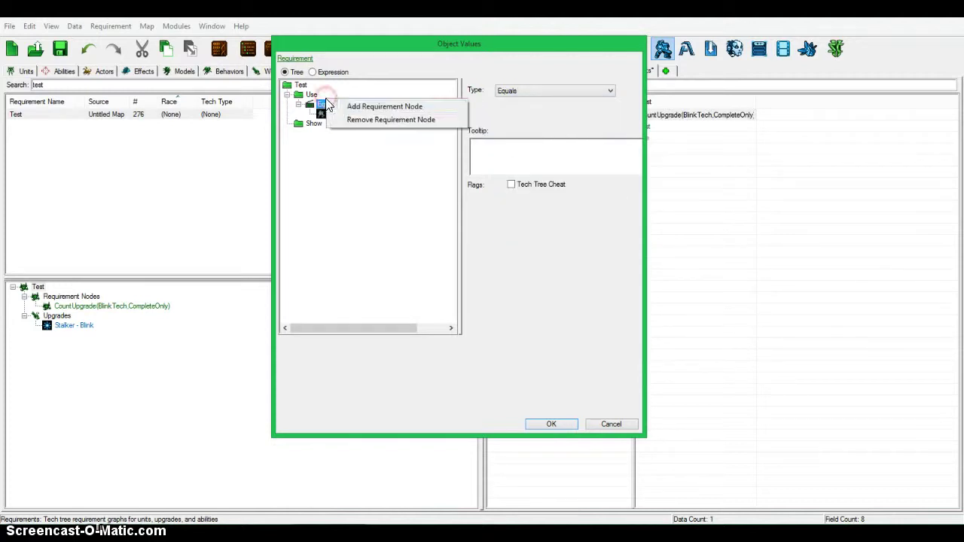
{"action": "left_click", "coordinate": [369, 106]}
{"action": "left_click", "coordinate": [527, 90]}
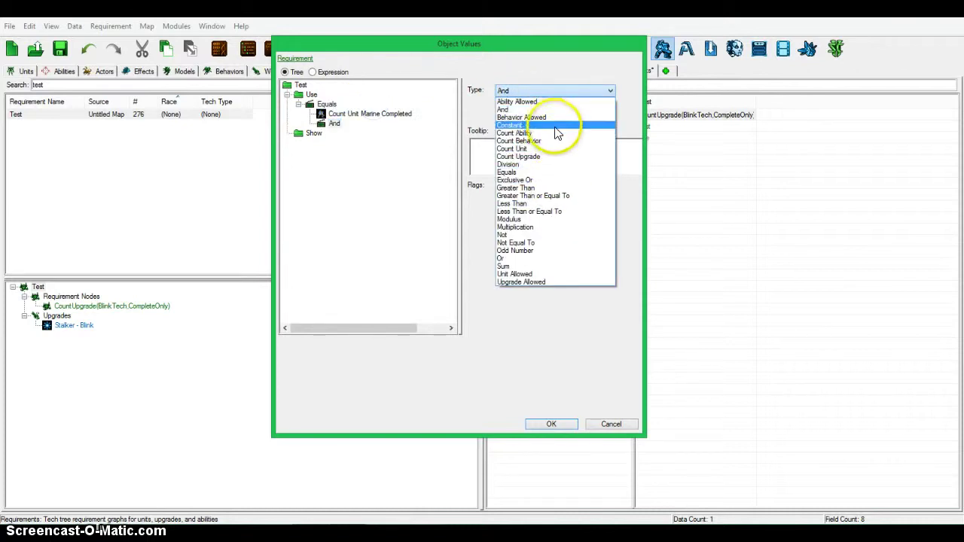
{"action": "left_click", "coordinate": [554, 125]}
{"action": "left_click", "coordinate": [476, 104]}
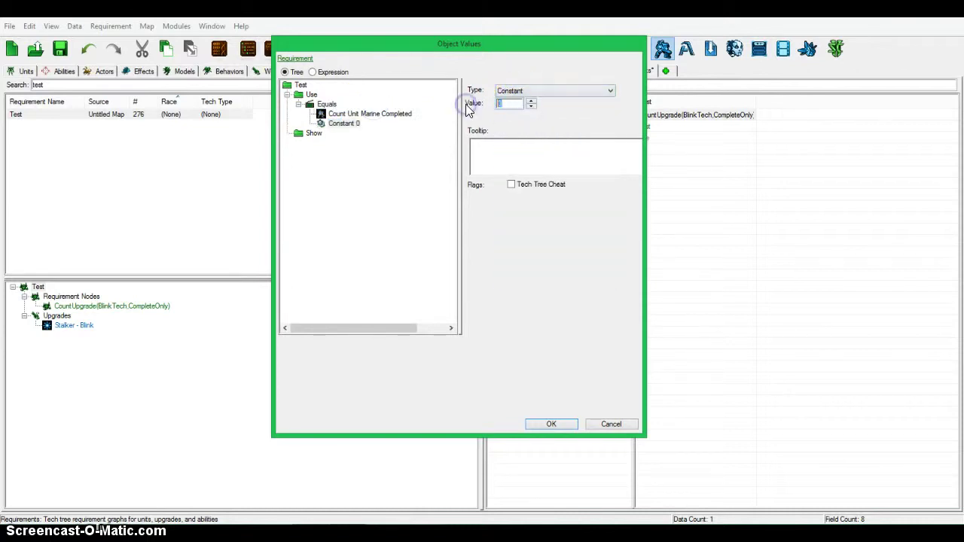
{"action": "type", "text": "3"}
{"action": "left_click", "coordinate": [387, 177]}
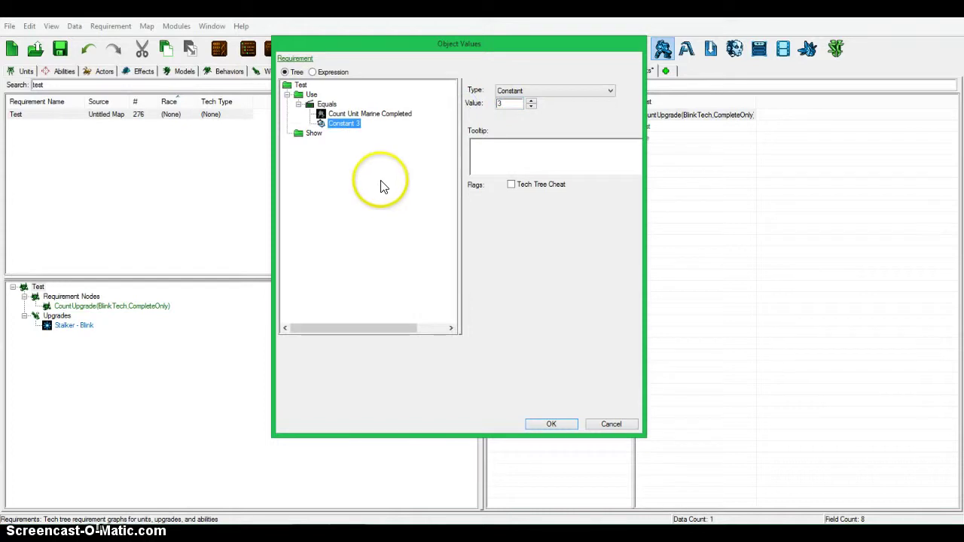
- Review the Count Unit and Equals nodes, then confirm the tree as CountUnit(Marine,CompleteOnly) == 3
{"action": "left_click", "coordinate": [365, 113]}
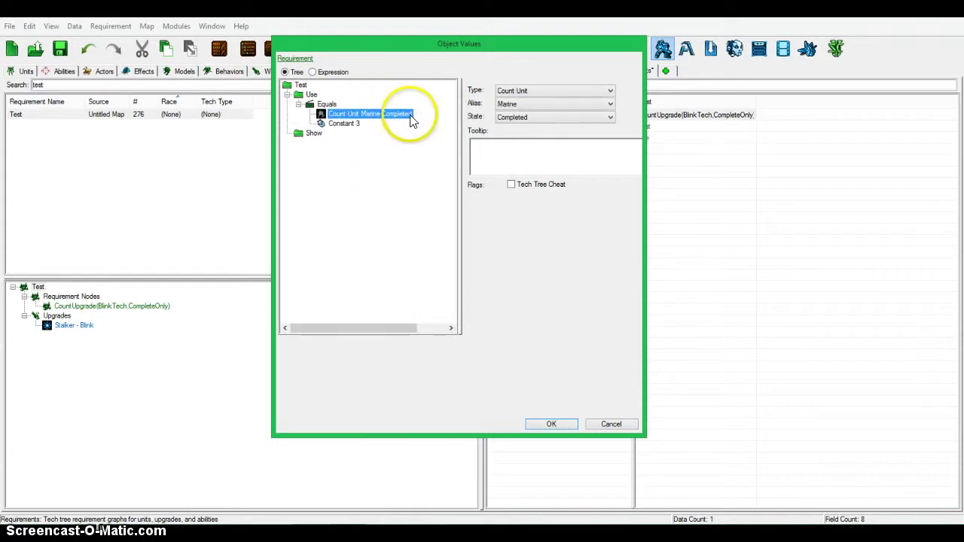
{"action": "left_click", "coordinate": [327, 104]}
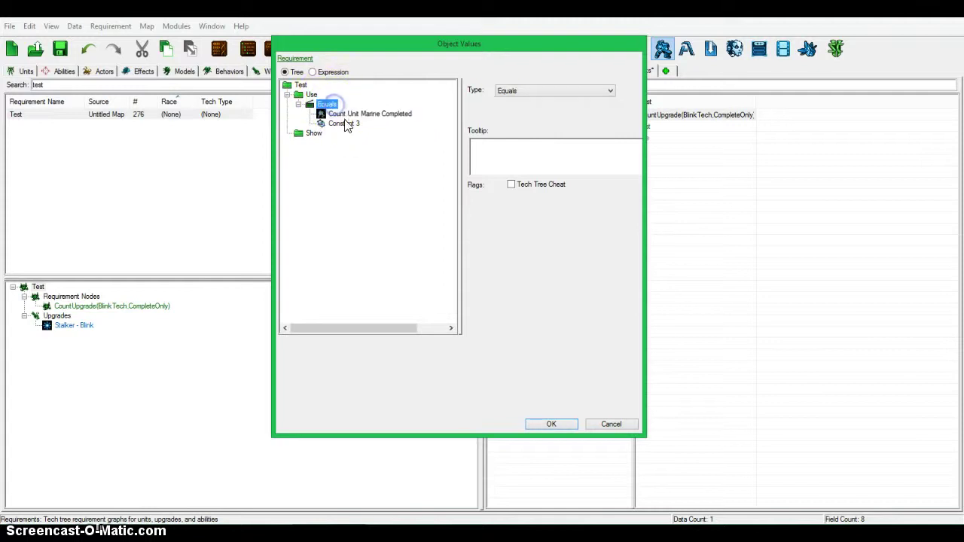
{"action": "left_click", "coordinate": [327, 104]}
{"action": "left_click", "coordinate": [312, 95]}
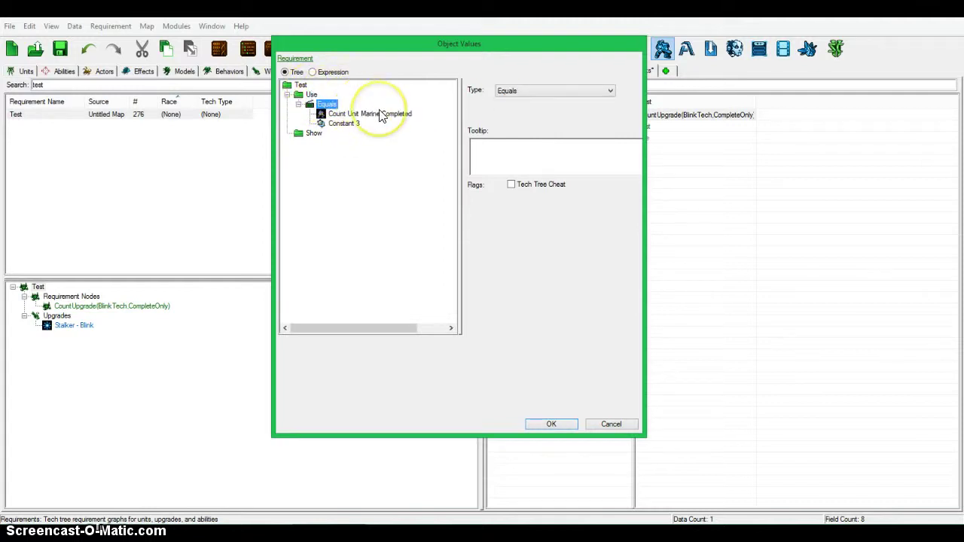
{"action": "left_click", "coordinate": [544, 421]}
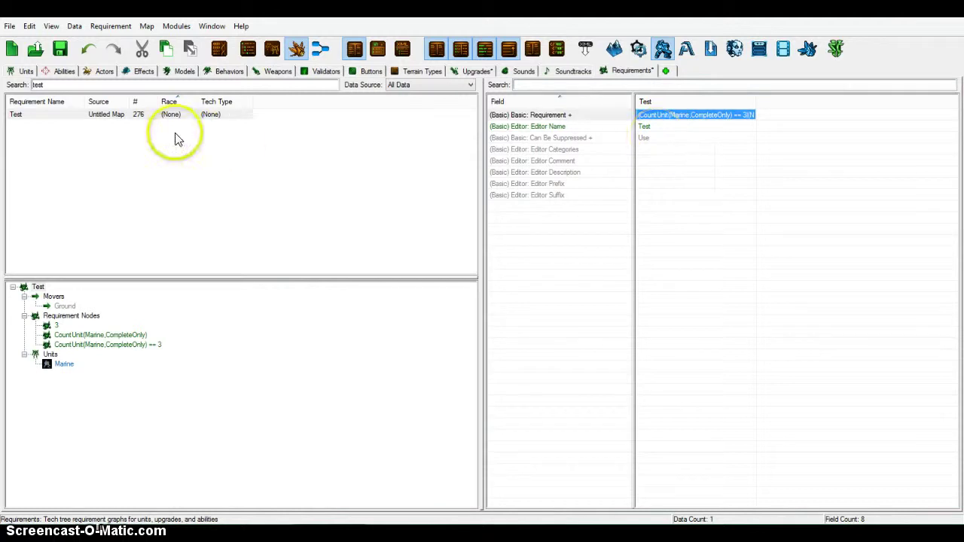
{"action": "left_click", "coordinate": [64, 71]}
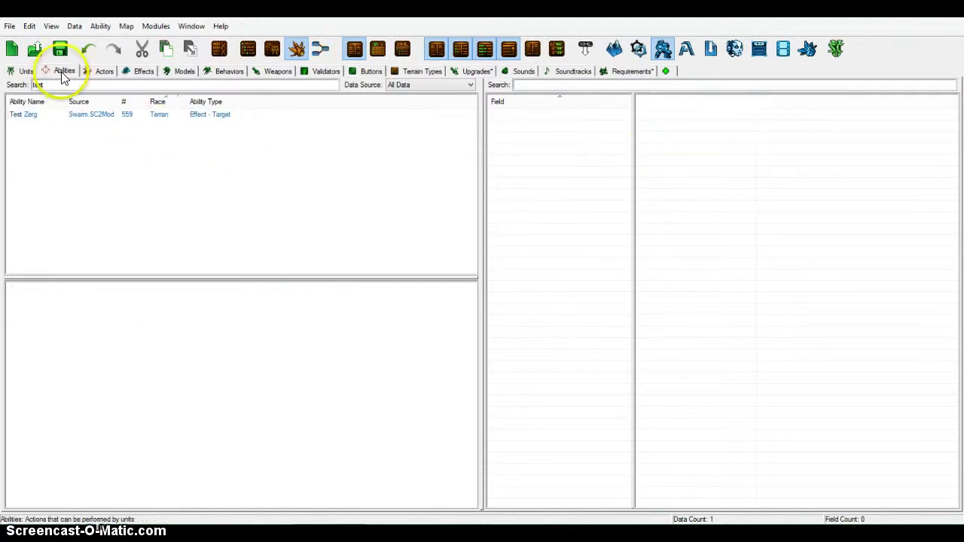
{"action": "left_click", "coordinate": [41, 115]}
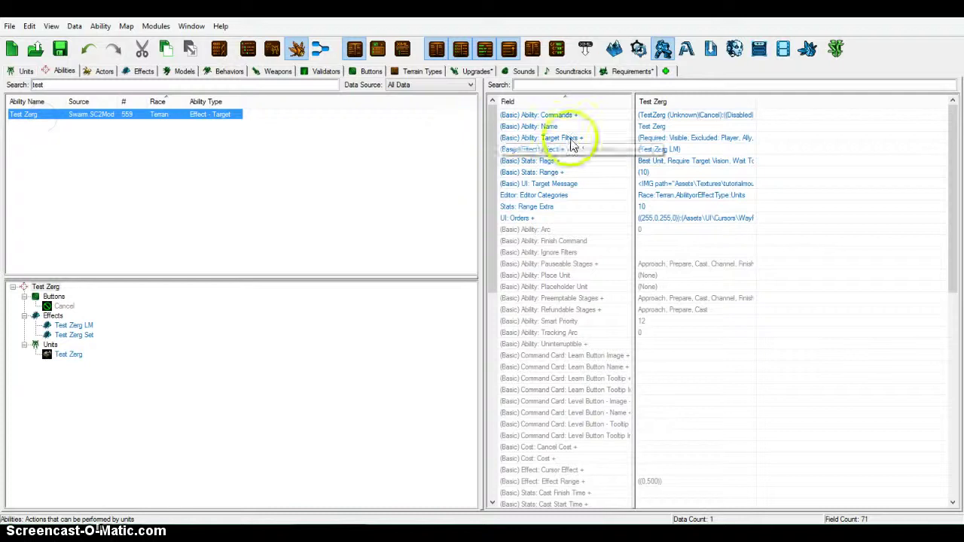
{"action": "right_click", "coordinate": [662, 114]}
{"action": "left_click", "coordinate": [689, 121]}
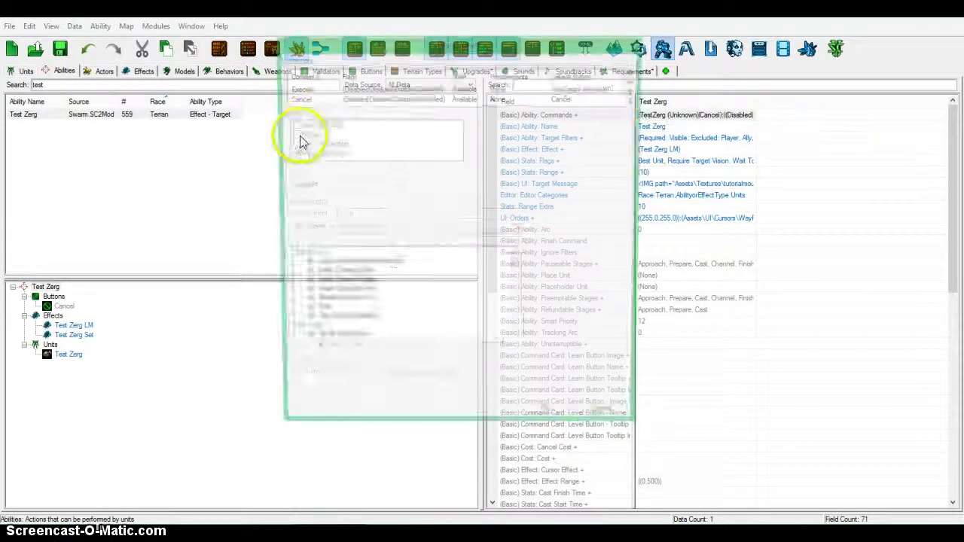
{"action": "left_click", "coordinate": [318, 87]}
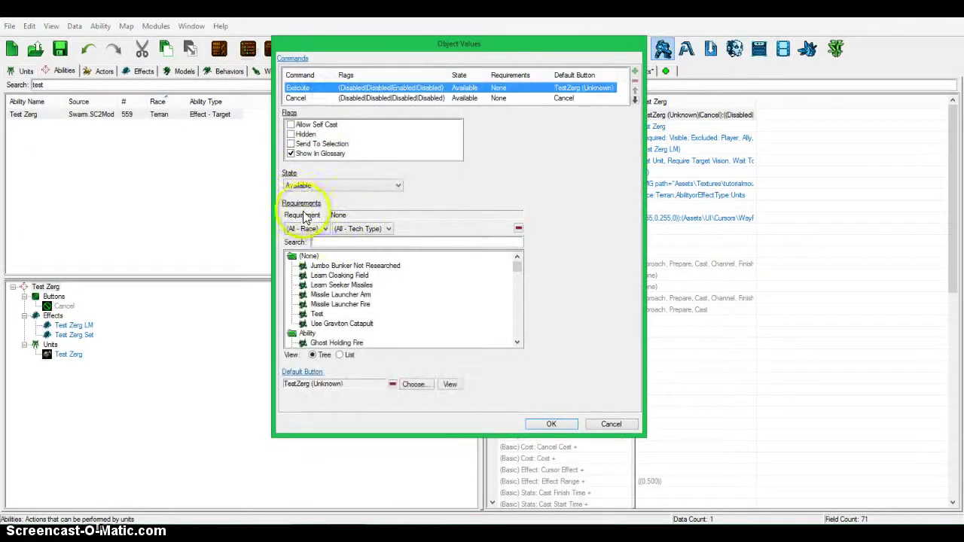
{"action": "left_click", "coordinate": [566, 423]}
{"action": "left_click", "coordinate": [620, 71]}
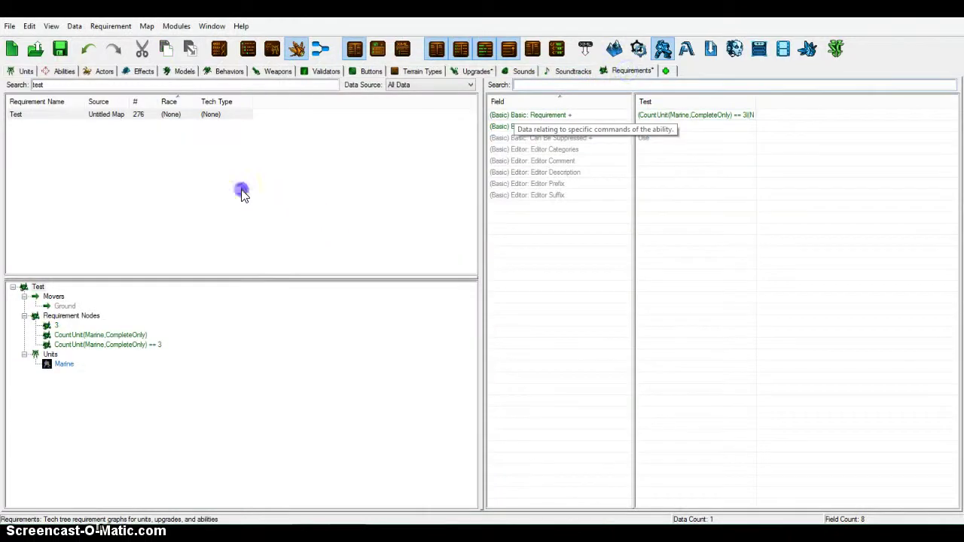
{"action": "left_click", "coordinate": [143, 114]}
{"action": "left_click", "coordinate": [651, 118]}
{"action": "right_click", "coordinate": [665, 113]}
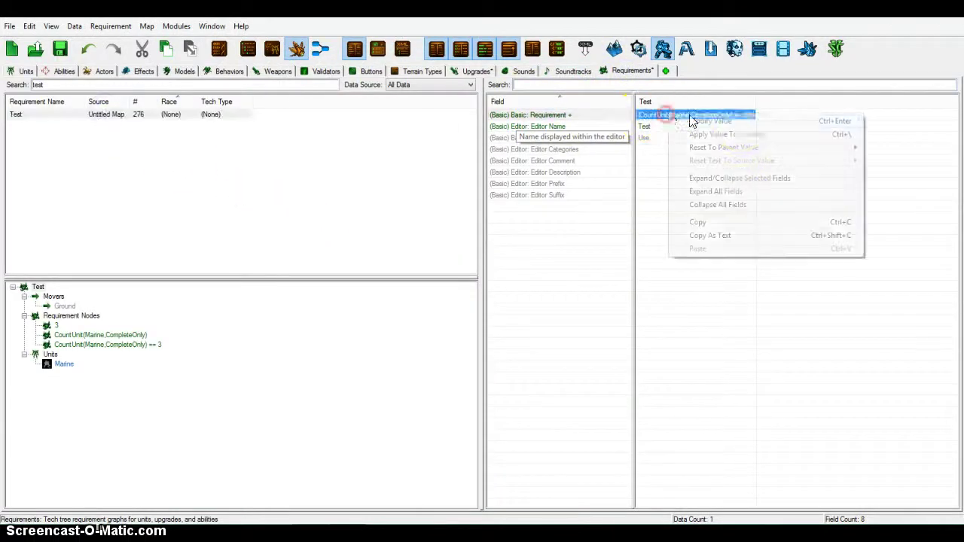
{"action": "left_click", "coordinate": [734, 120]}
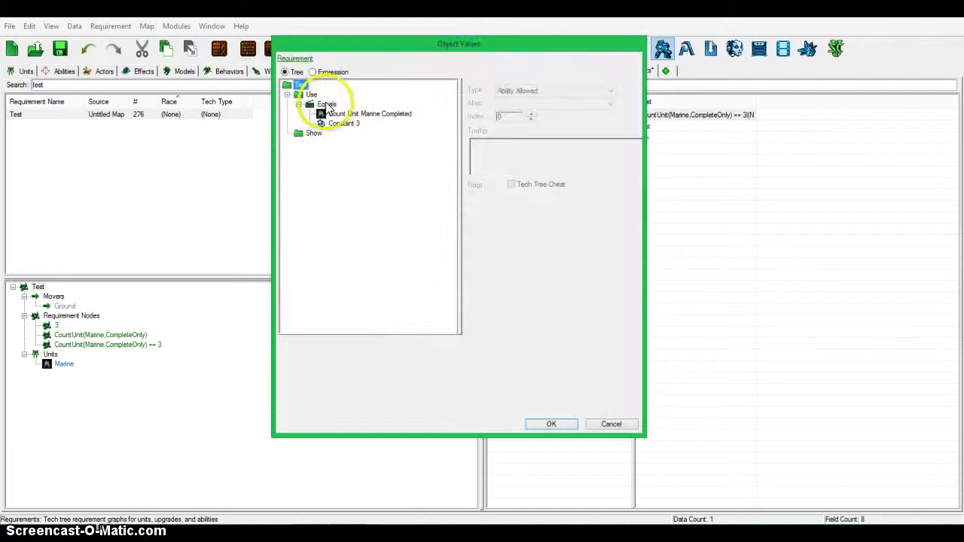
{"action": "left_click", "coordinate": [326, 104]}
{"action": "mouse_move", "coordinate": [335, 112]}
{"action": "left_mouse_down"}
{"action": "mouse_move", "coordinate": [314, 139]}
{"action": "mouse_move", "coordinate": [339, 113]}
{"action": "mouse_move", "coordinate": [350, 116]}
{"action": "left_mouse_up"}
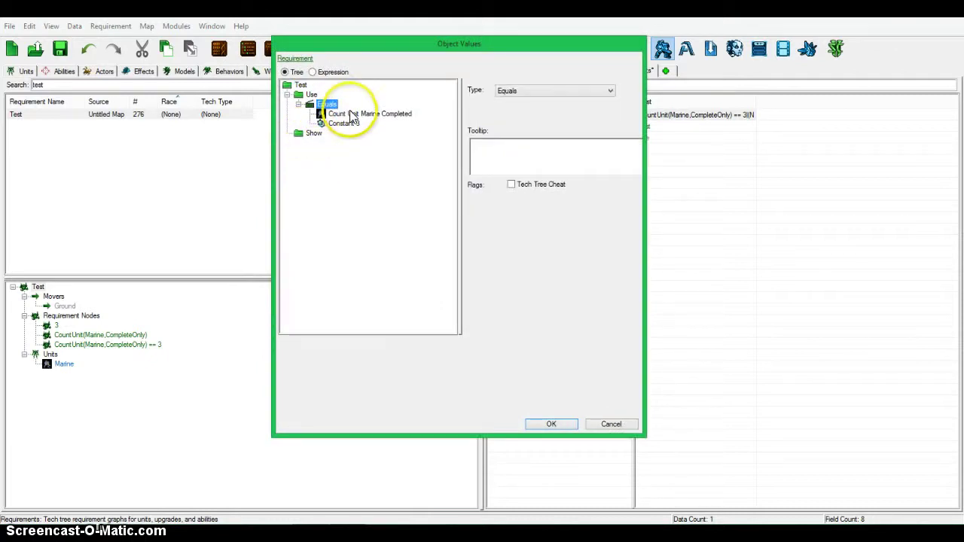
{"action": "left_click", "coordinate": [326, 106]}
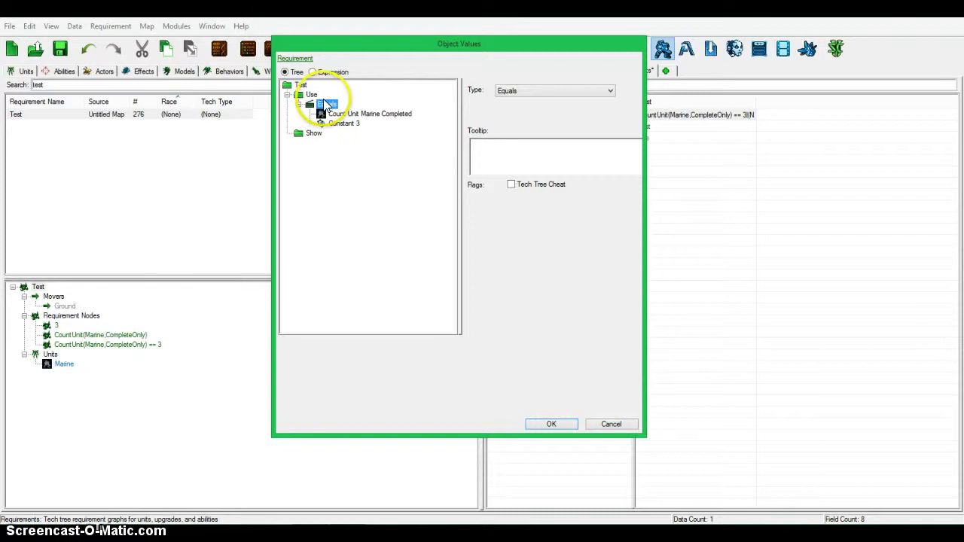
{"action": "left_click_drag", "start_coordinate": [325, 101], "coordinate": [317, 140]}
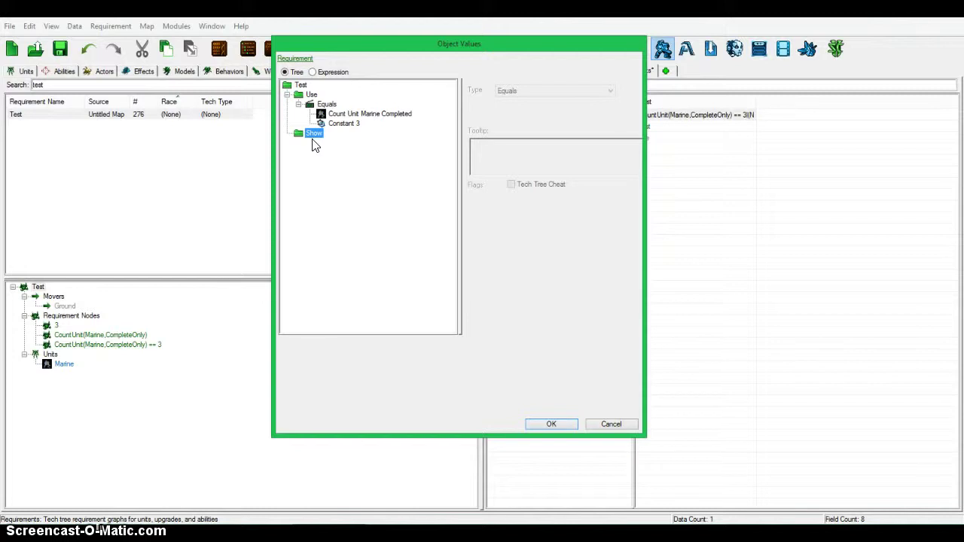
{"action": "left_click_drag", "start_coordinate": [316, 143], "coordinate": [396, 312]}
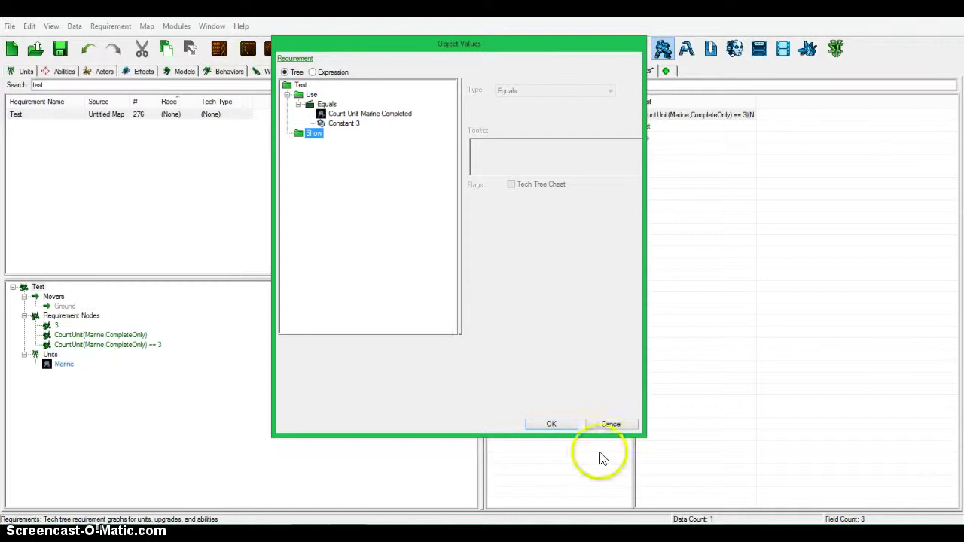
{"action": "left_click", "coordinate": [611, 423]}
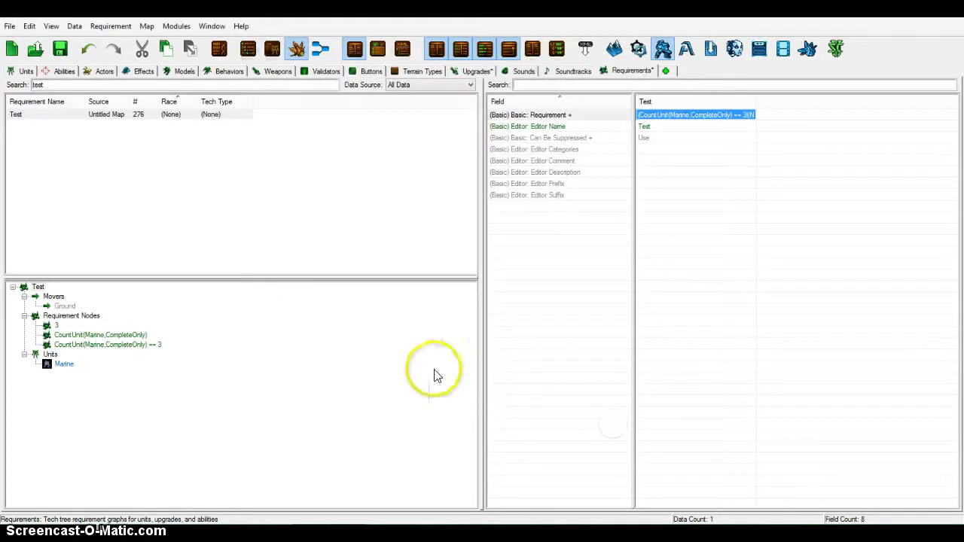